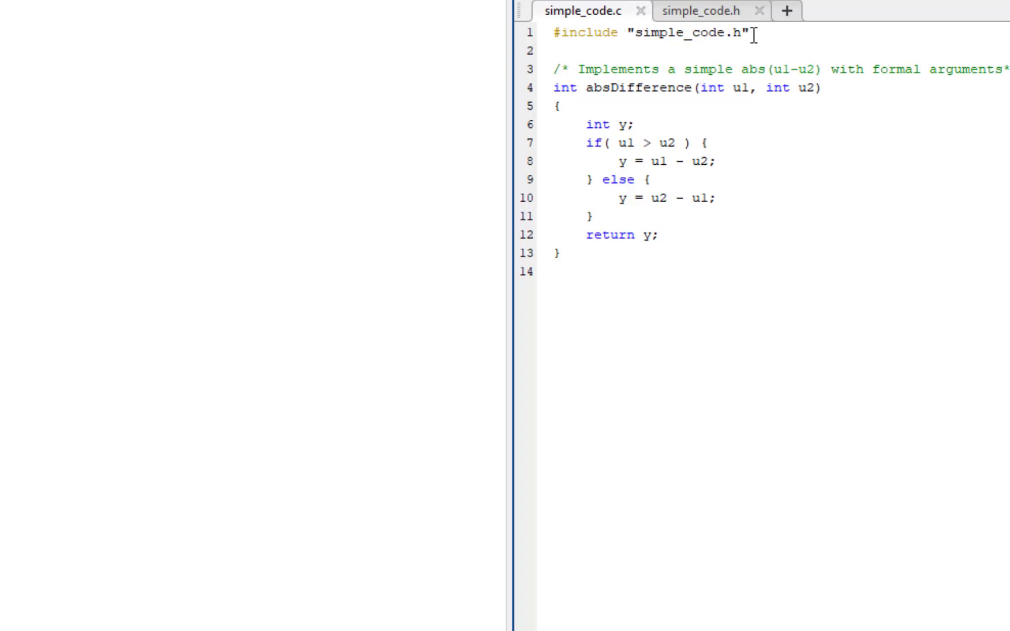
# Step: Switch the editor to simple_code.h to view the absDifference declaration
pyautogui.click(709, 19)
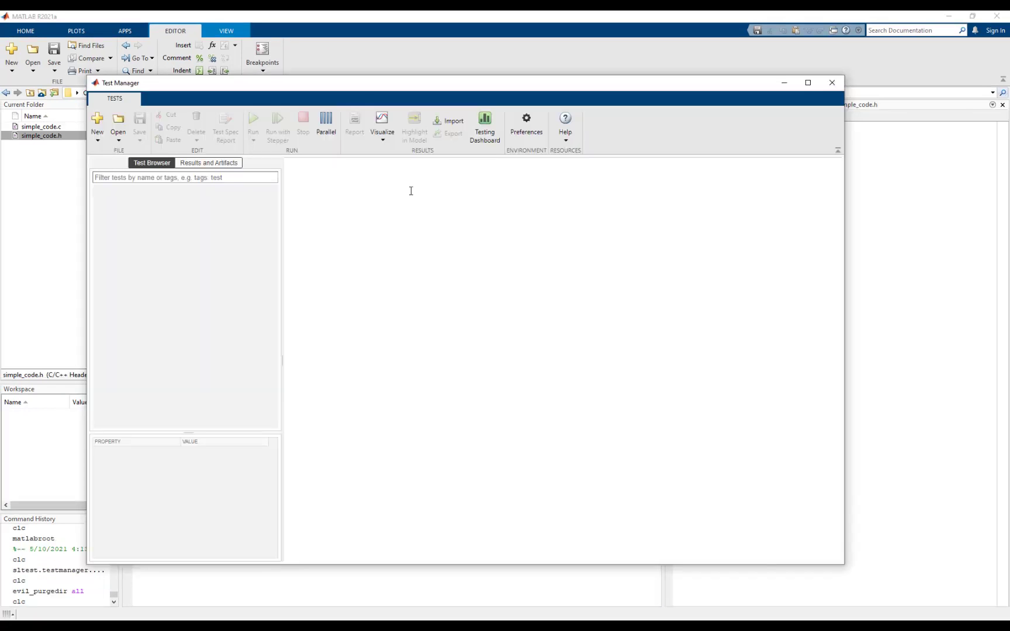
# Step: Start a new C/C++ code test in Test Manager and name the import library simpleLib
pyautogui.click(98, 138)
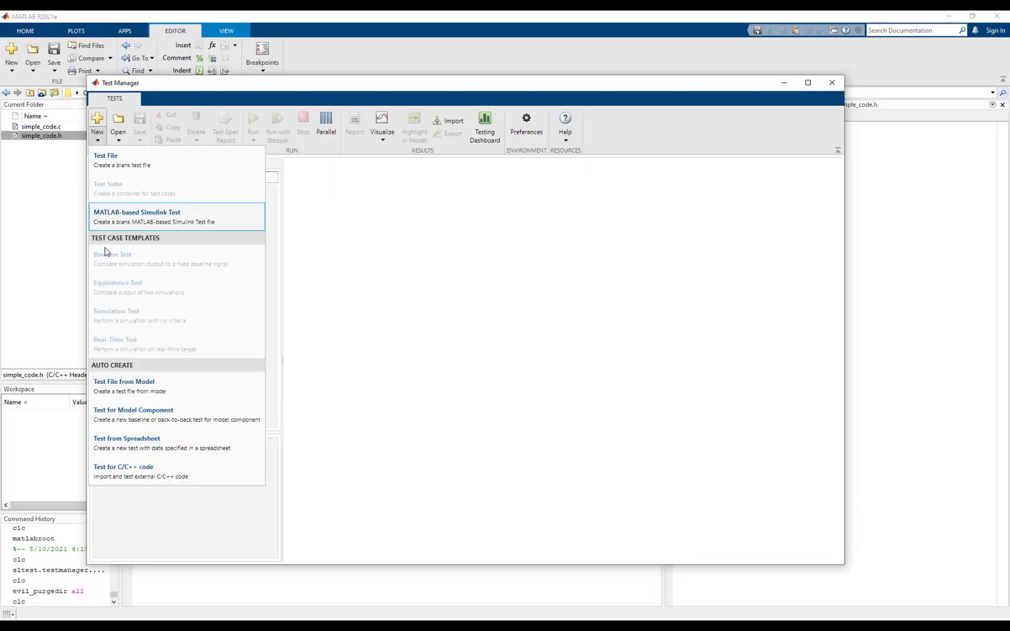
pyautogui.click(129, 472)
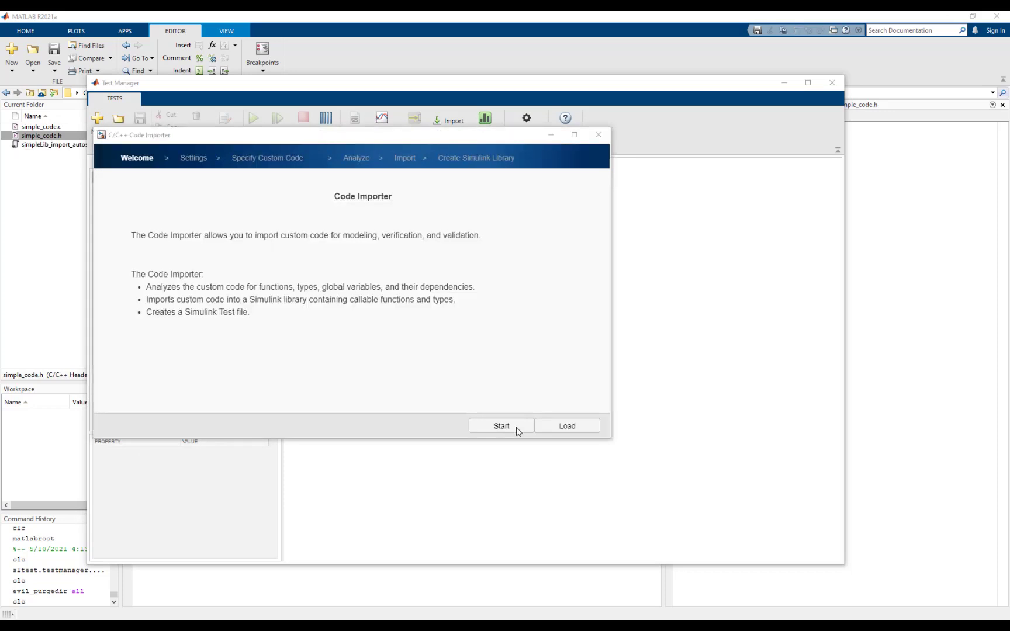
pyautogui.click(516, 429)
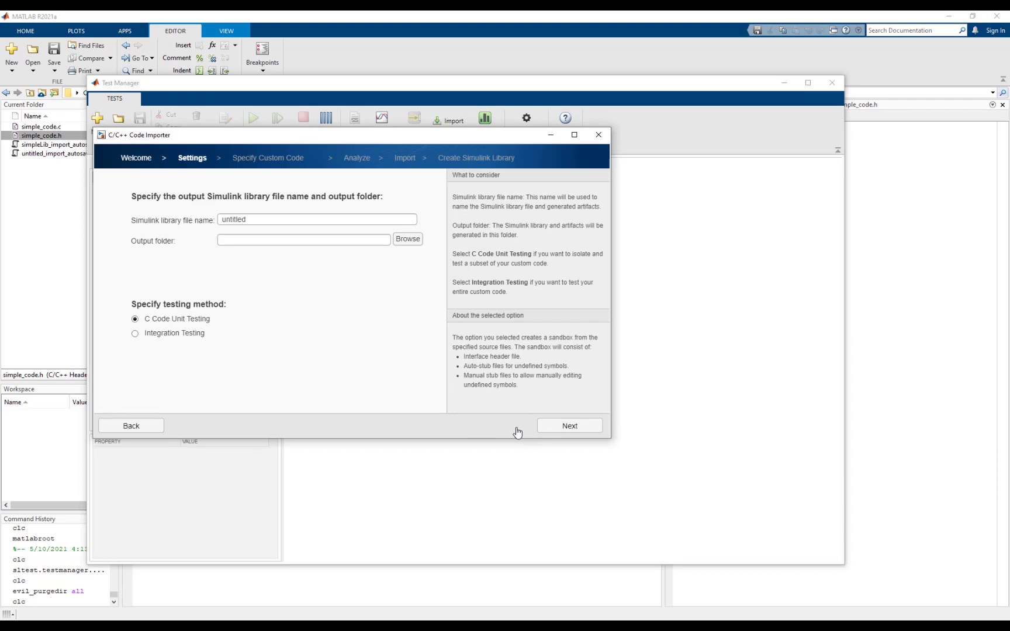
pyautogui.doubleClick(287, 221)
pyautogui.write('simpleLib')
pyautogui.press('Tab')
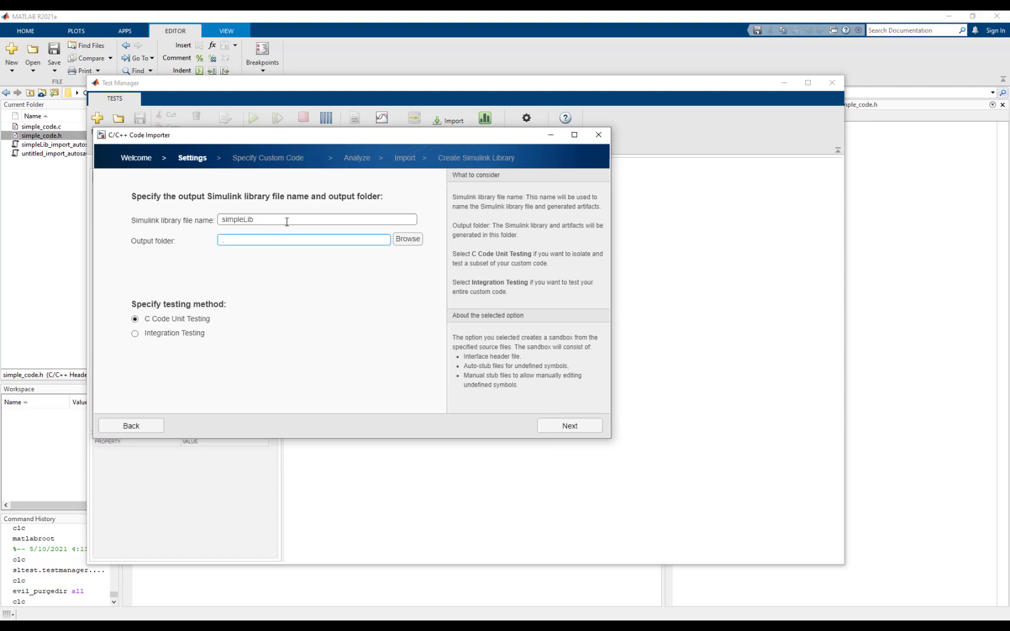
# Step: Add simple_code.h as the interface header and its C source file as custom code
pyautogui.click(136, 334)
pyautogui.click(578, 429)
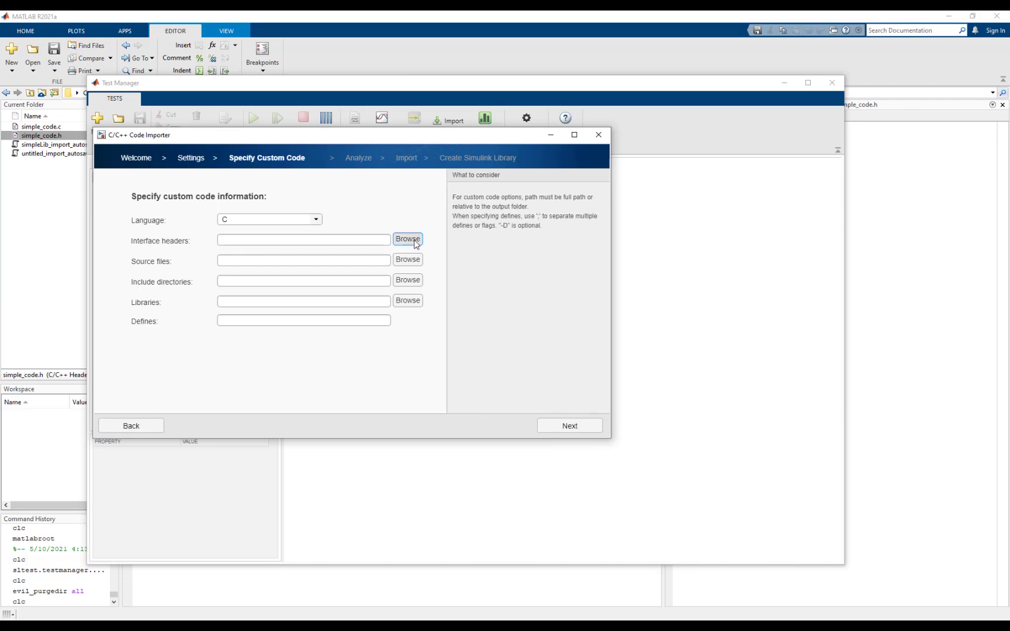
pyautogui.click(408, 239)
pyautogui.doubleClick(242, 220)
pyautogui.click(409, 260)
pyautogui.doubleClick(271, 227)
# Step: Analyze the code, select absDifference, and expand its int32 out, u1 and u2 ports
pyautogui.click(586, 431)
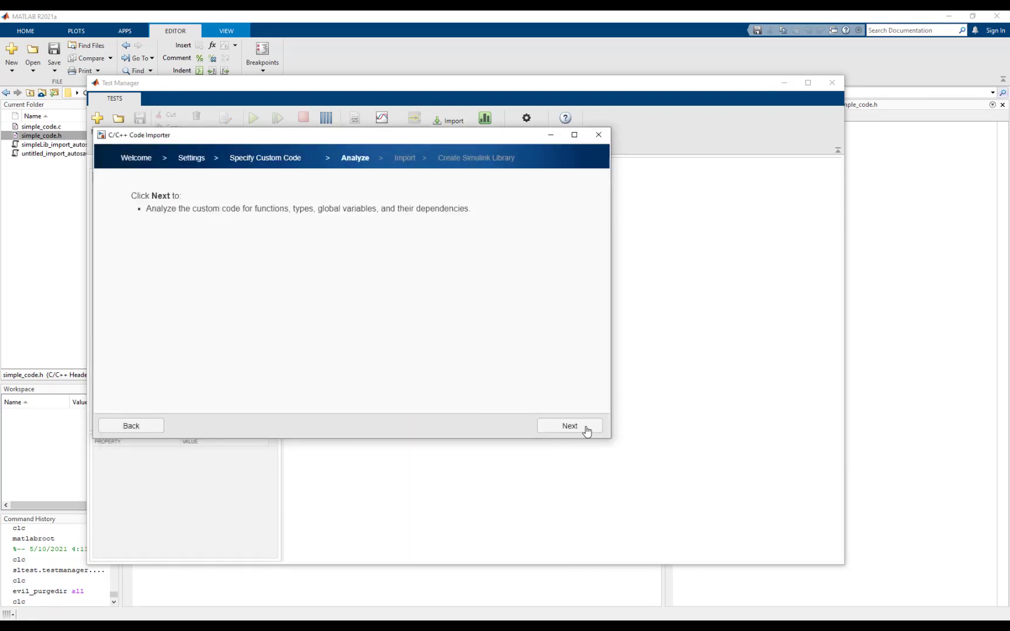
pyautogui.click(586, 431)
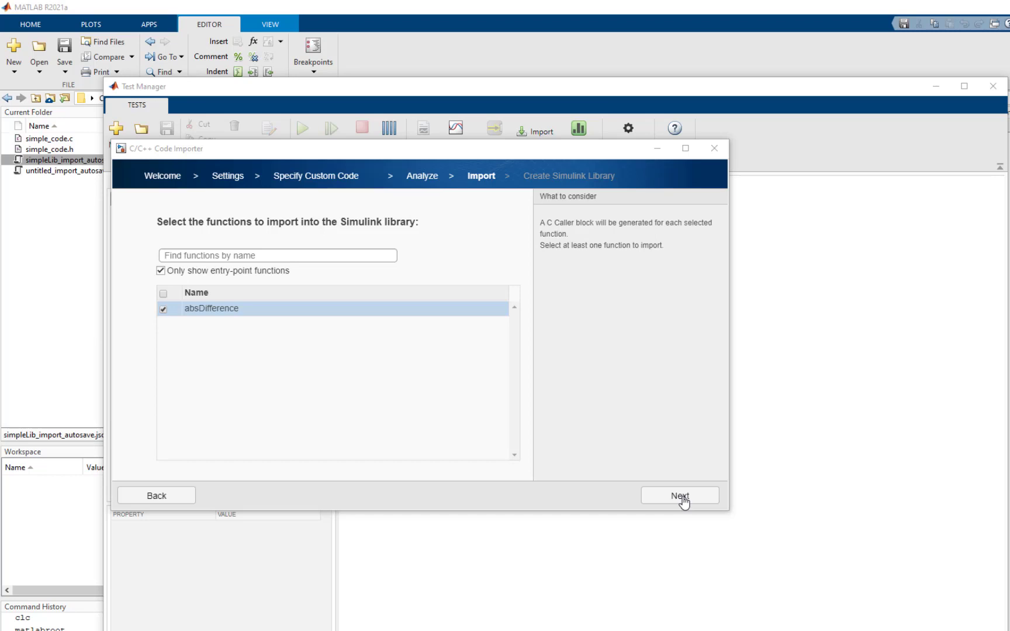
pyautogui.click(682, 496)
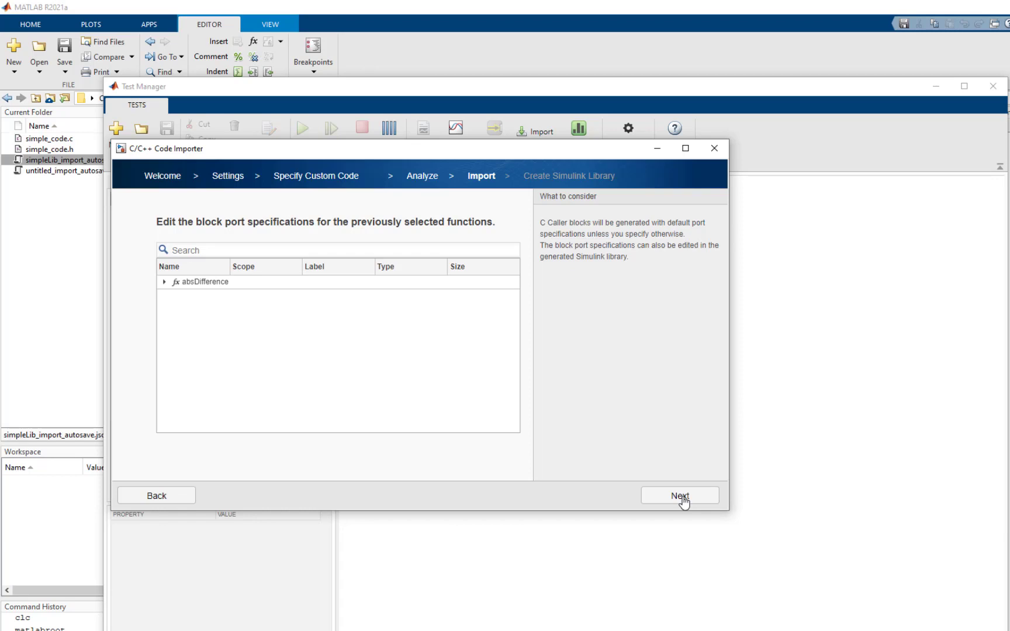
pyautogui.click(164, 283)
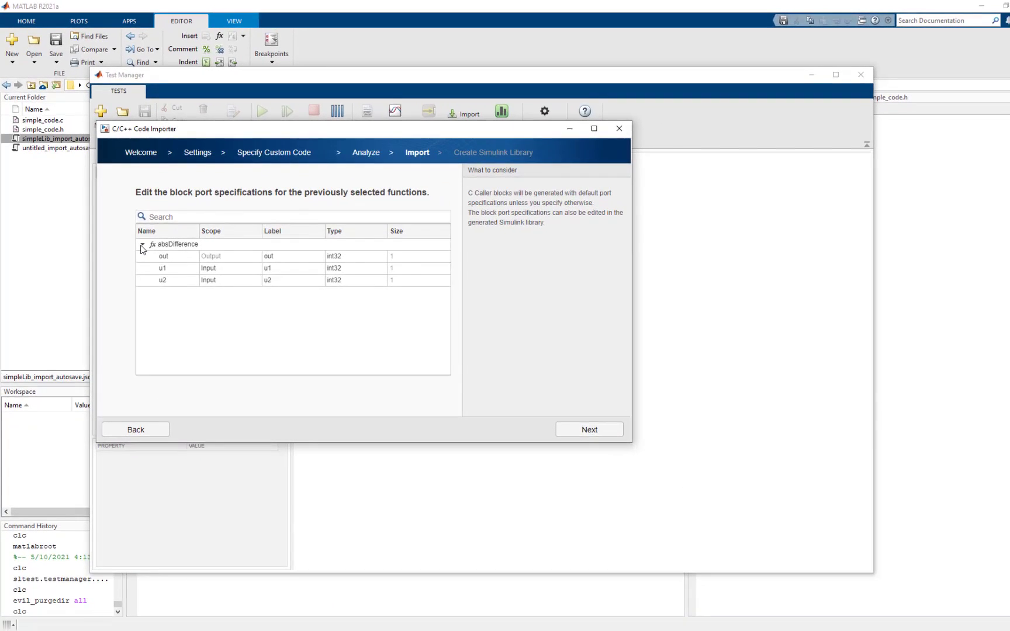
# Step: Create the simpleLib library, inspect absDifference's block and source, then open simpleLib_Harness1
pyautogui.click(583, 428)
pyautogui.click(605, 432)
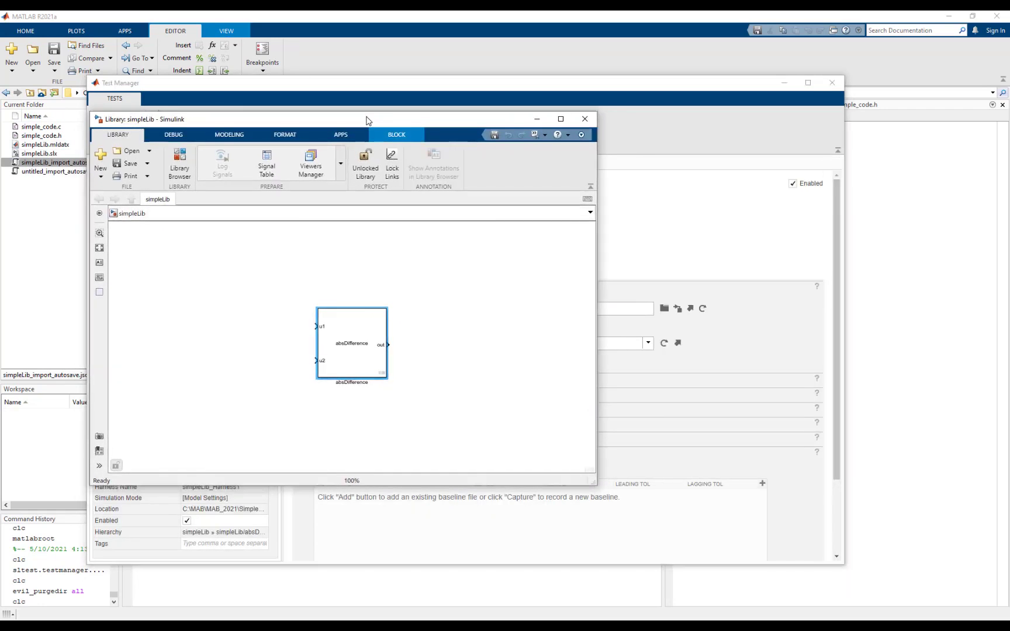
pyautogui.doubleClick(370, 365)
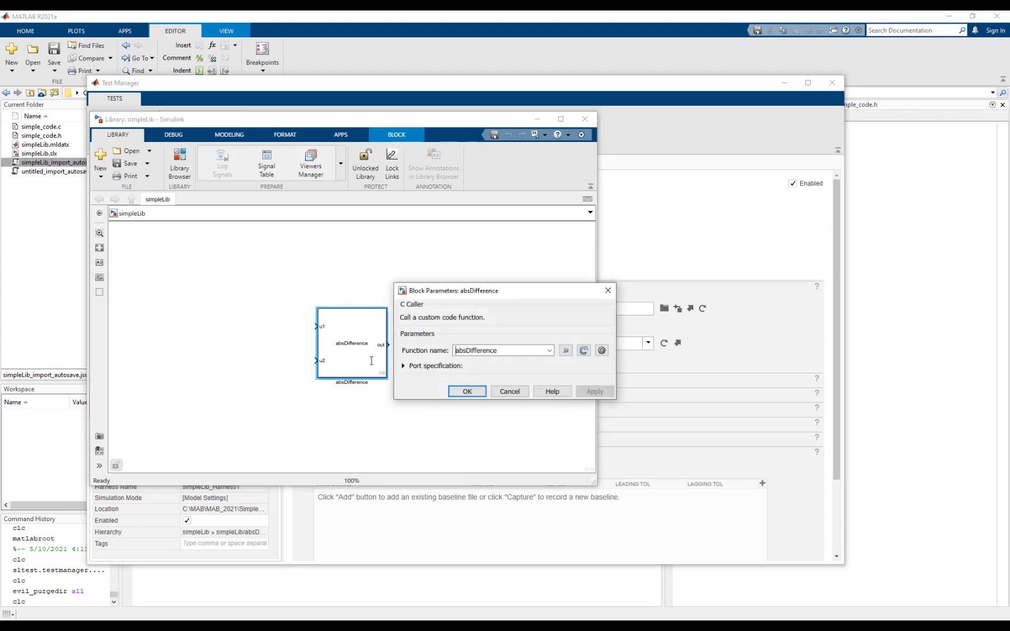
pyautogui.click(565, 350)
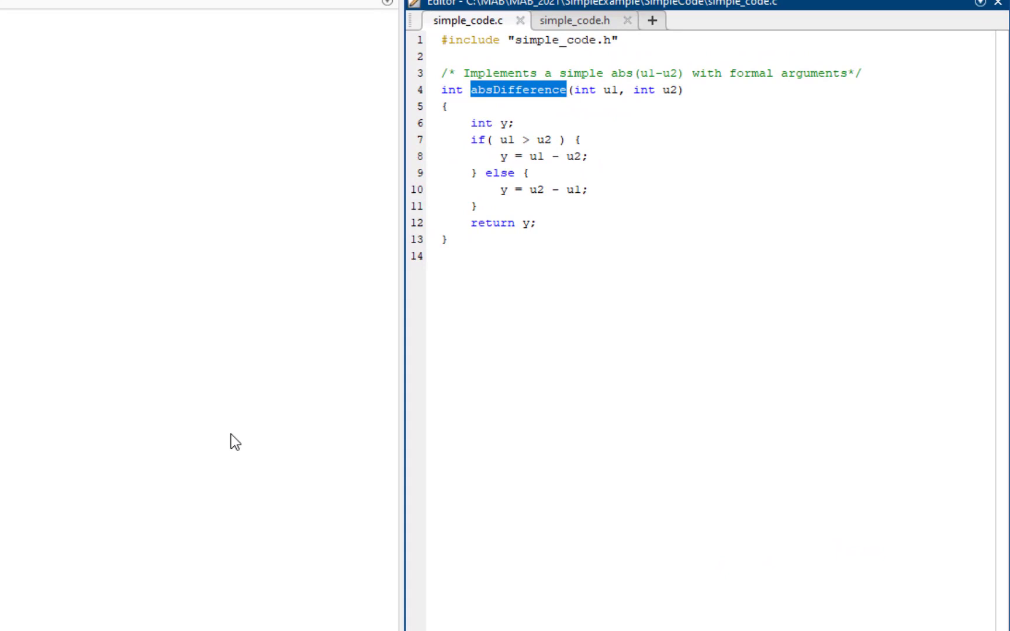
pyautogui.hotkey('alt', 'Tab')
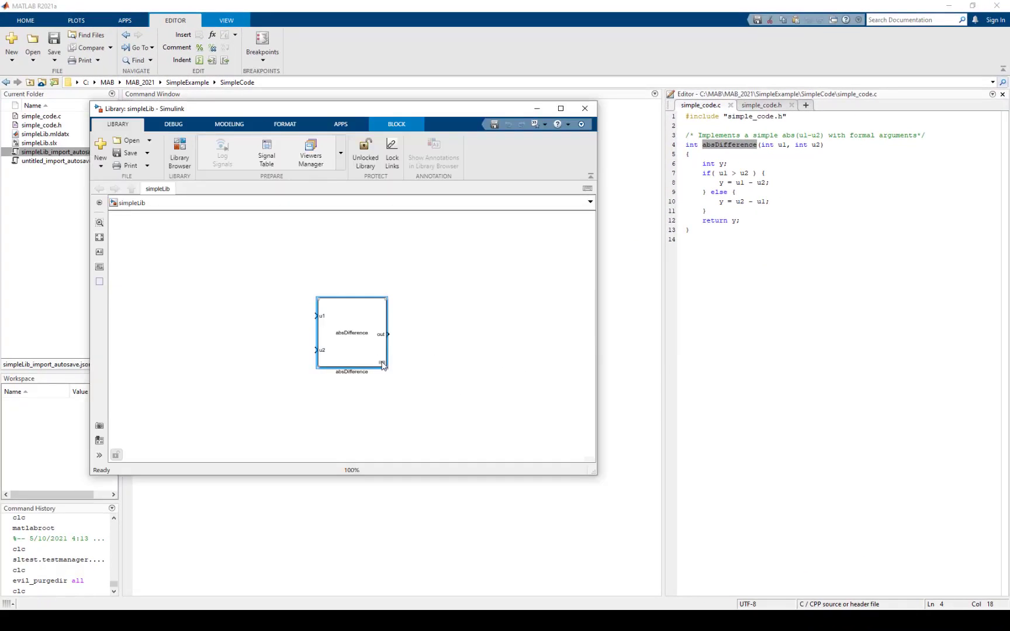
pyautogui.moveTo(382, 363)
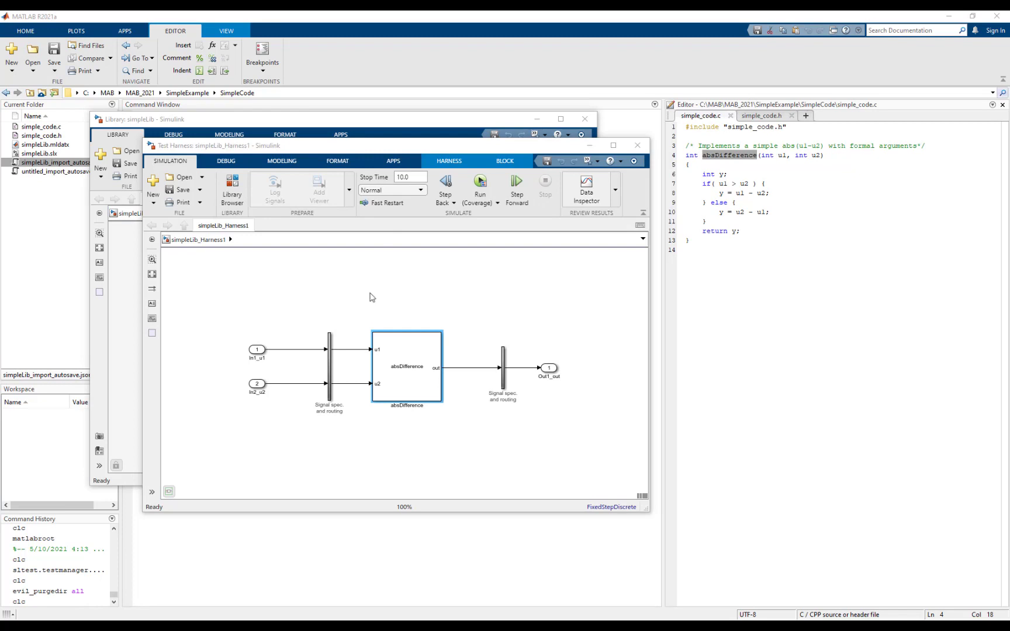
# Step: Open Design Verifier on simpleLib_Harness1 and generate test cases
pyautogui.click(403, 164)
pyautogui.click(582, 205)
pyautogui.scroll(-8, 540, 269)
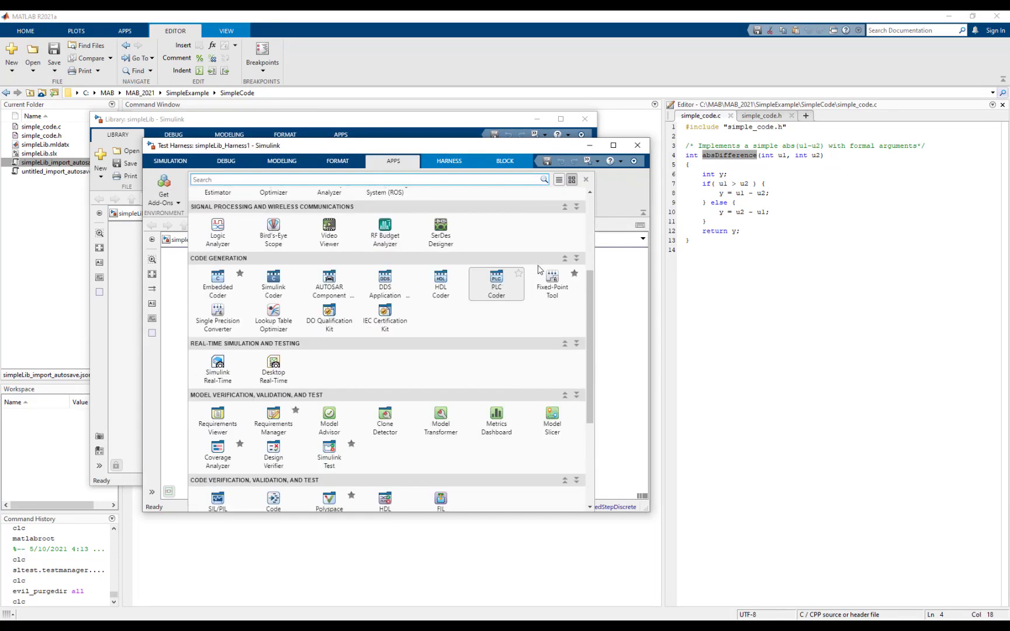
pyautogui.click(273, 350)
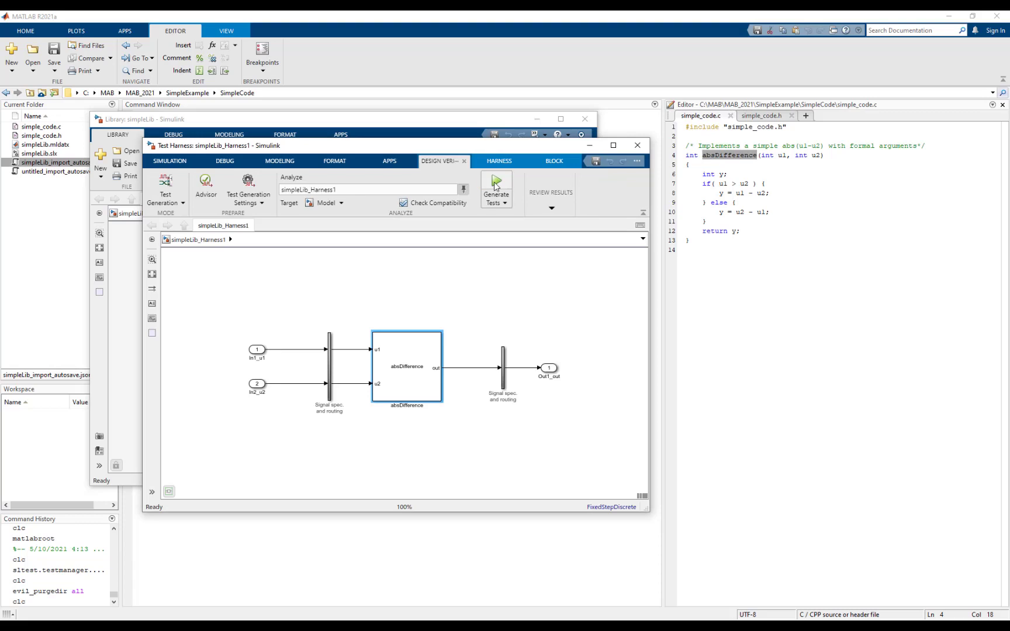
pyautogui.click(493, 181)
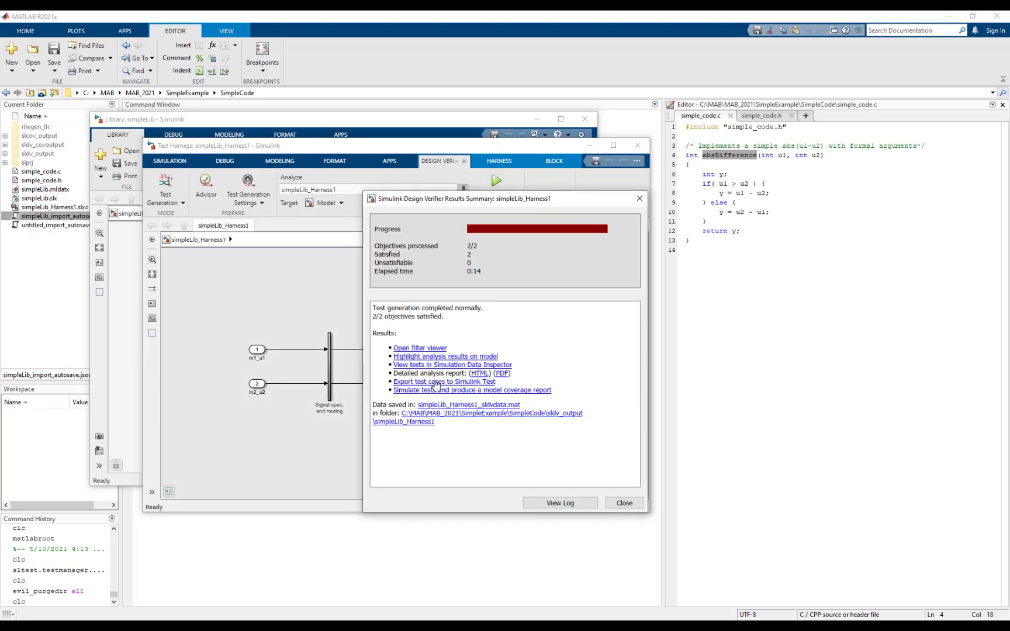
# Step: Export the generated tests into the harness test case of existing simpleLib.mldatx
pyautogui.click(435, 382)
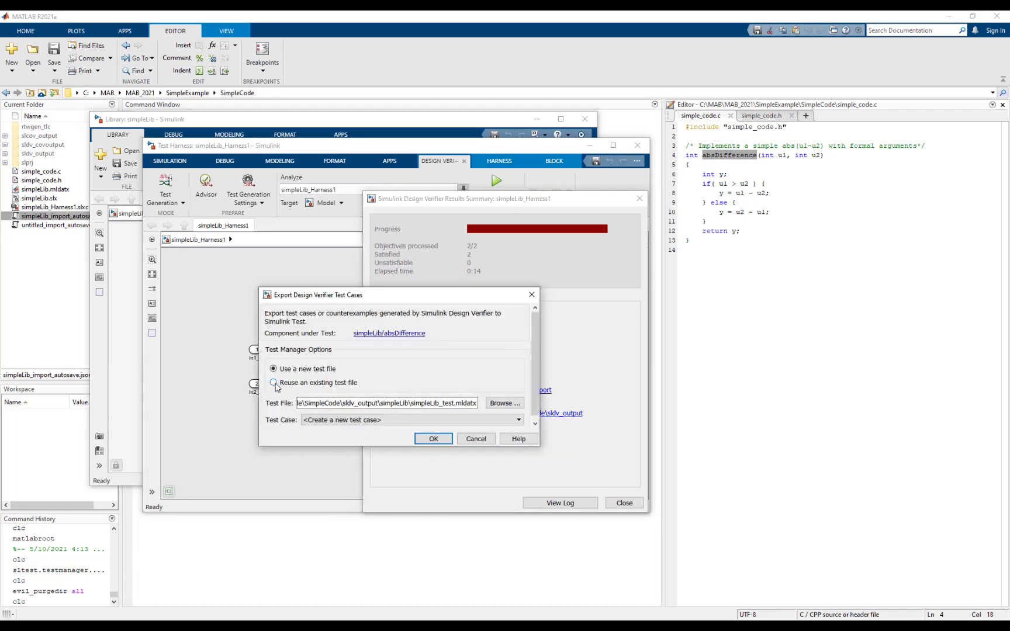
pyautogui.click(273, 383)
pyautogui.click(504, 404)
pyautogui.doubleClick(404, 433)
pyautogui.click(498, 425)
pyautogui.click(490, 434)
pyautogui.click(433, 439)
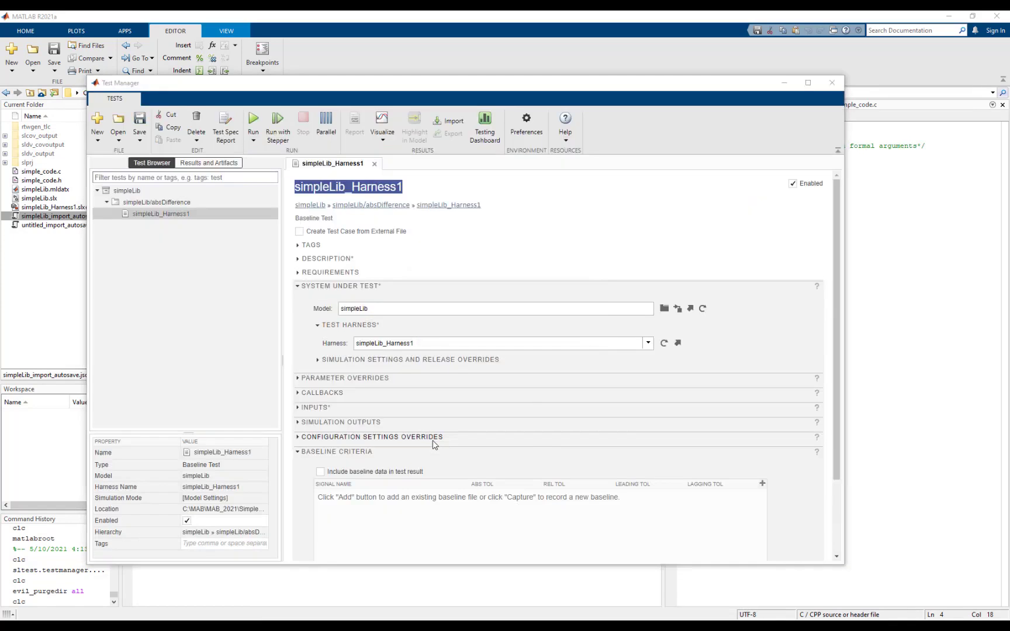
# Step: Run the simpleLib/absDifference test suite
pyautogui.click(137, 192)
pyautogui.click(139, 203)
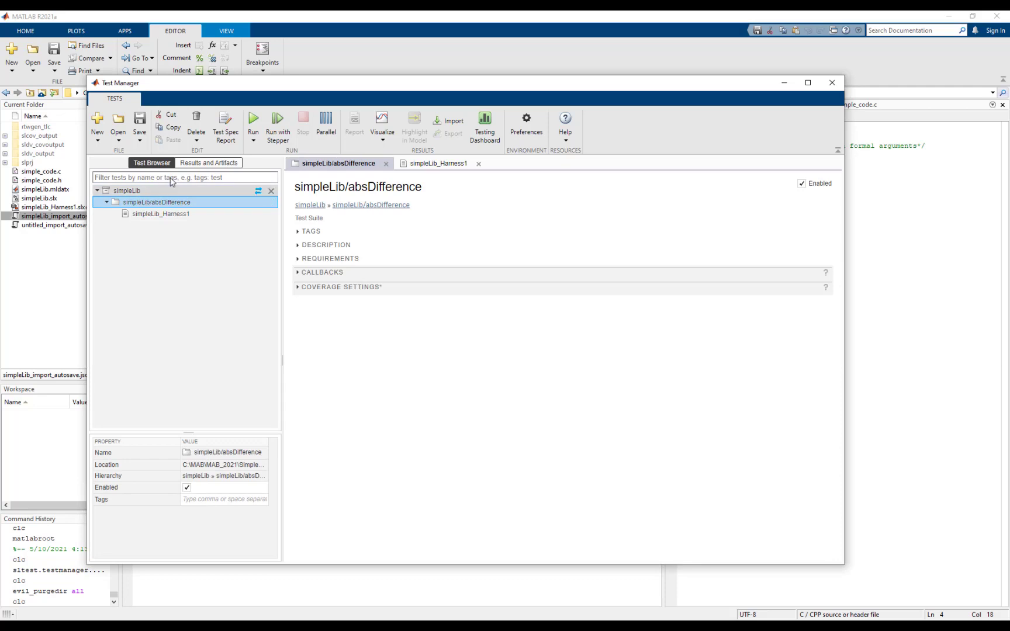
pyautogui.click(255, 120)
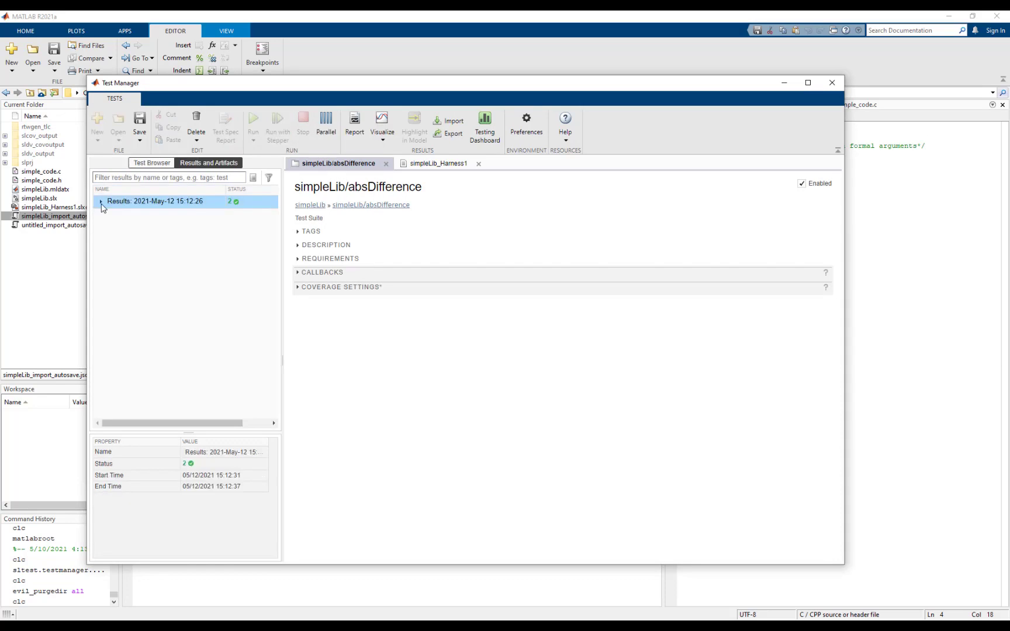
# Step: Open the absDifference result's coverage report and view simple_code.c's annotated code
pyautogui.click(101, 202)
pyautogui.click(139, 215)
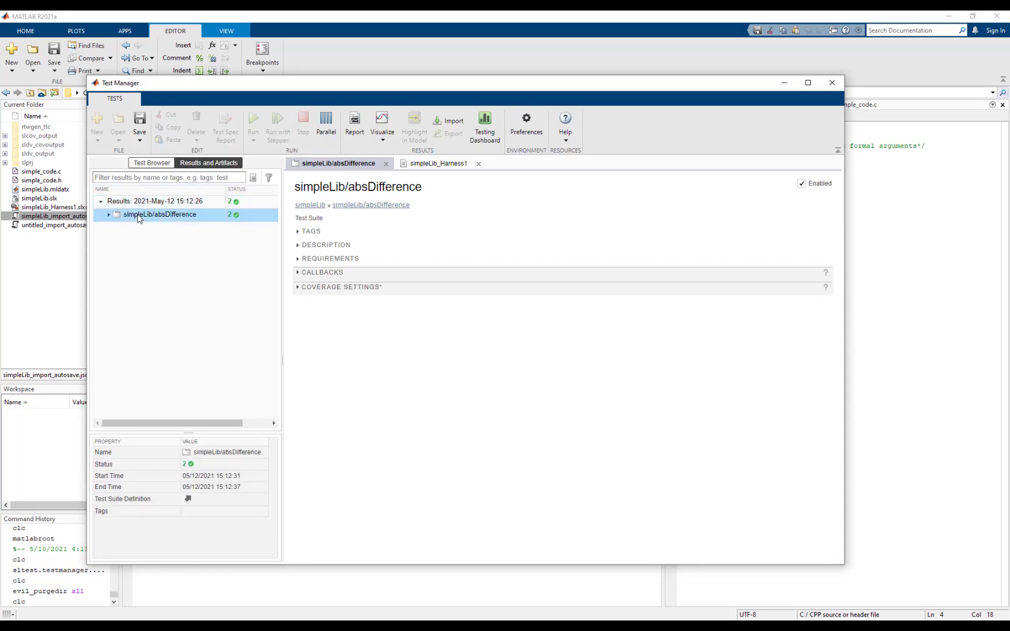
pyautogui.click(394, 386)
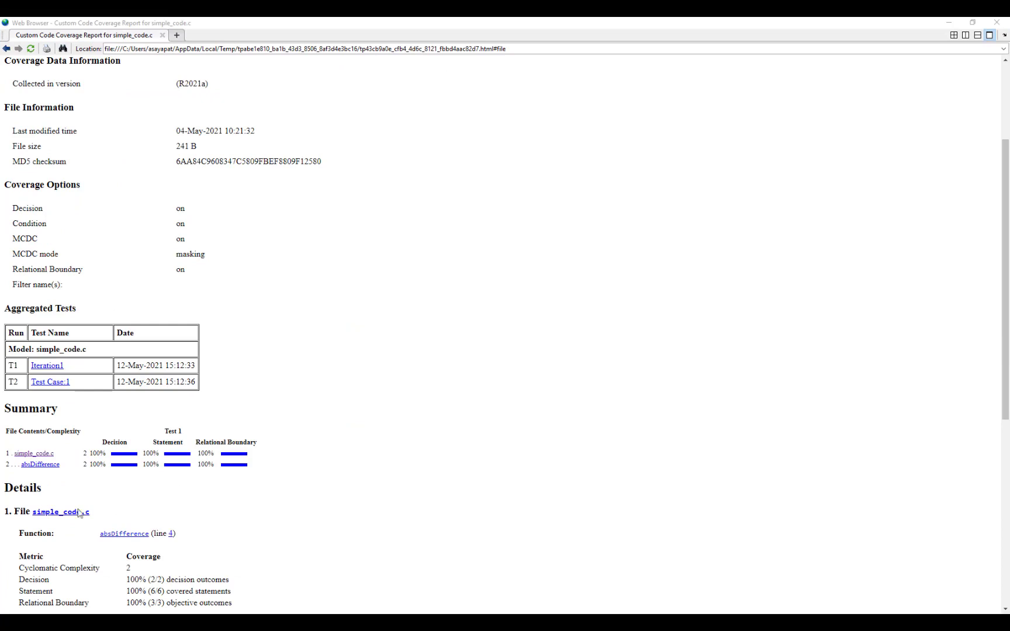
pyautogui.click(75, 514)
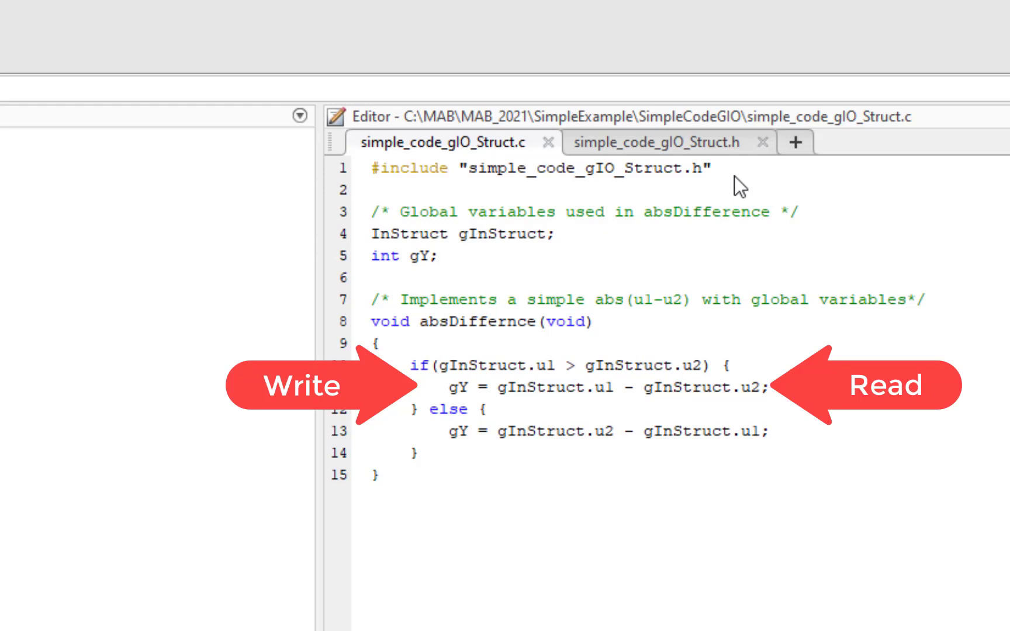
# Step: Review simple_code_gIO_Struct.h, then start a new C/C++ code test in Test Manager
pyautogui.click(696, 153)
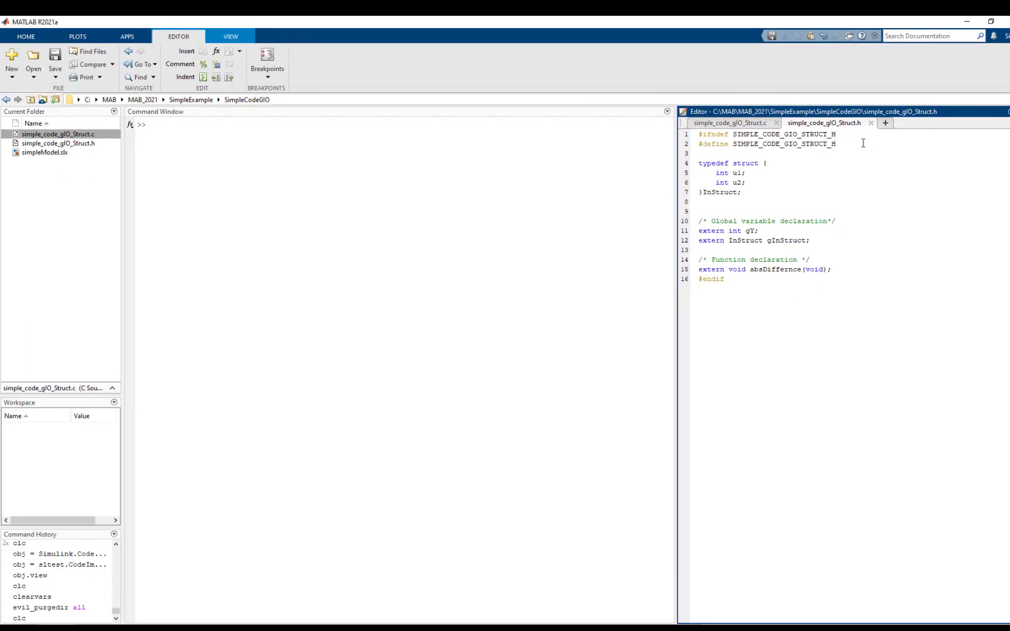
pyautogui.click(108, 153)
pyautogui.click(99, 126)
pyautogui.click(184, 479)
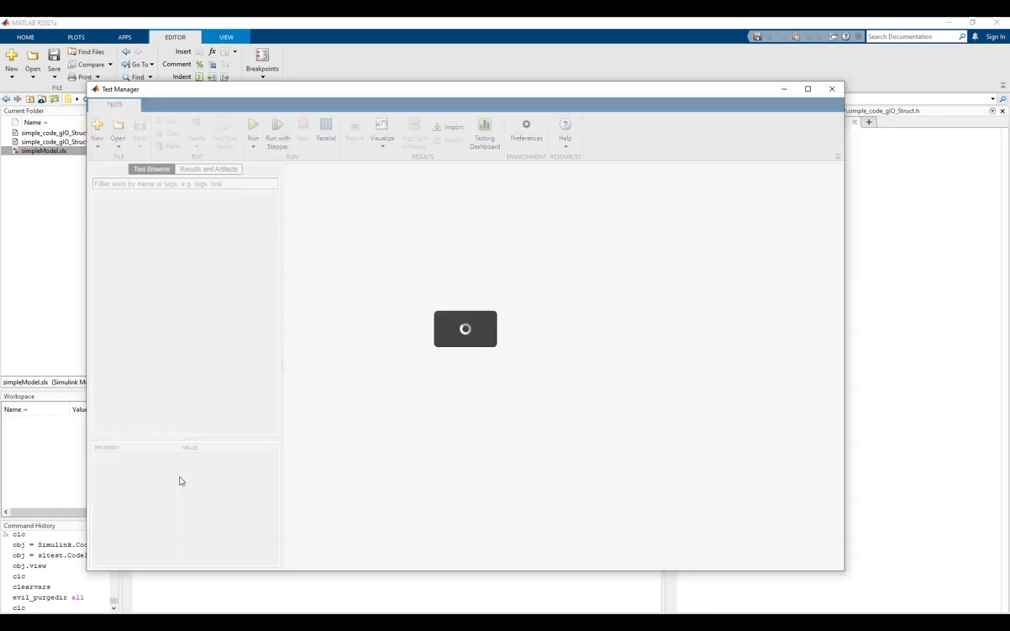
pyautogui.click(522, 417)
# Step: Set the import library name to simpleLib
pyautogui.click(295, 210)
pyautogui.doubleClick(295, 211)
pyautogui.write('simpleLib')
pyautogui.press('Tab')
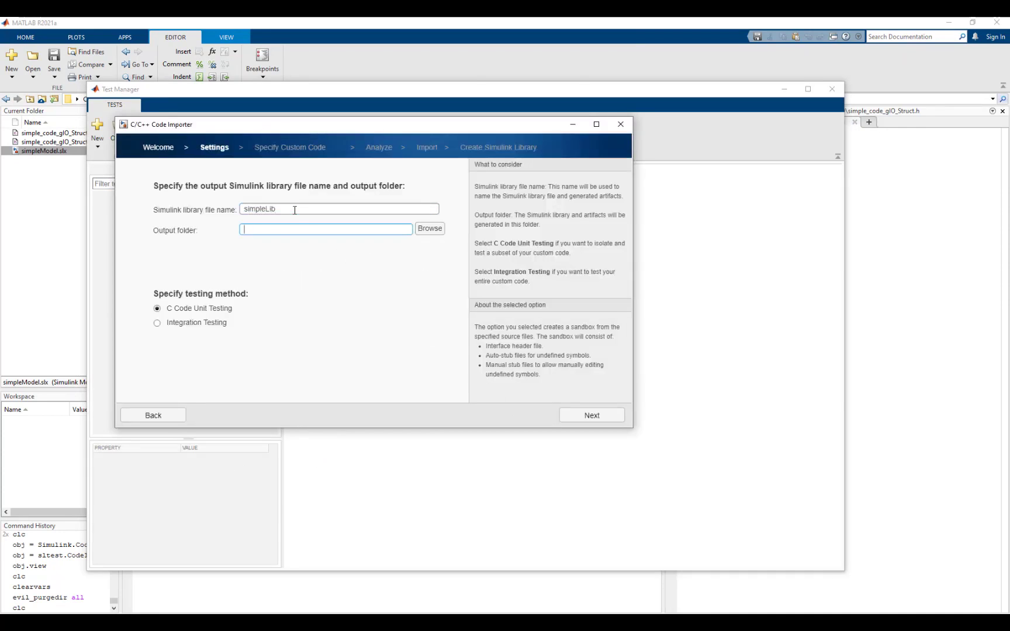
# Step: Choose Integration Testing, add the global-struct header and source, and analyze the code
pyautogui.click(157, 323)
pyautogui.click(591, 415)
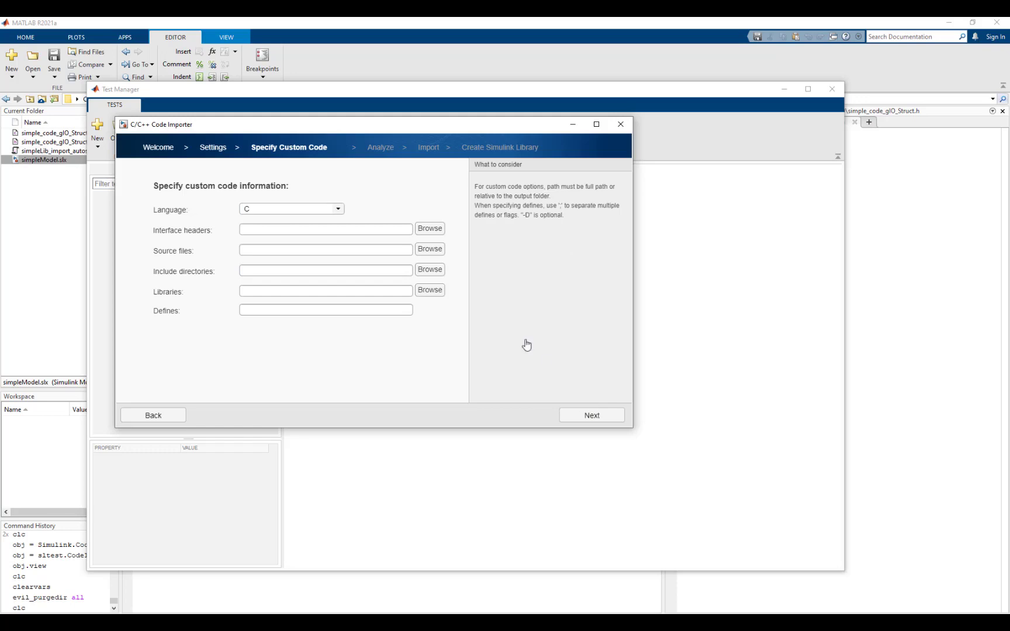
pyautogui.click(430, 228)
pyautogui.doubleClick(286, 206)
pyautogui.click(430, 249)
pyautogui.doubleClick(278, 210)
pyautogui.click(591, 415)
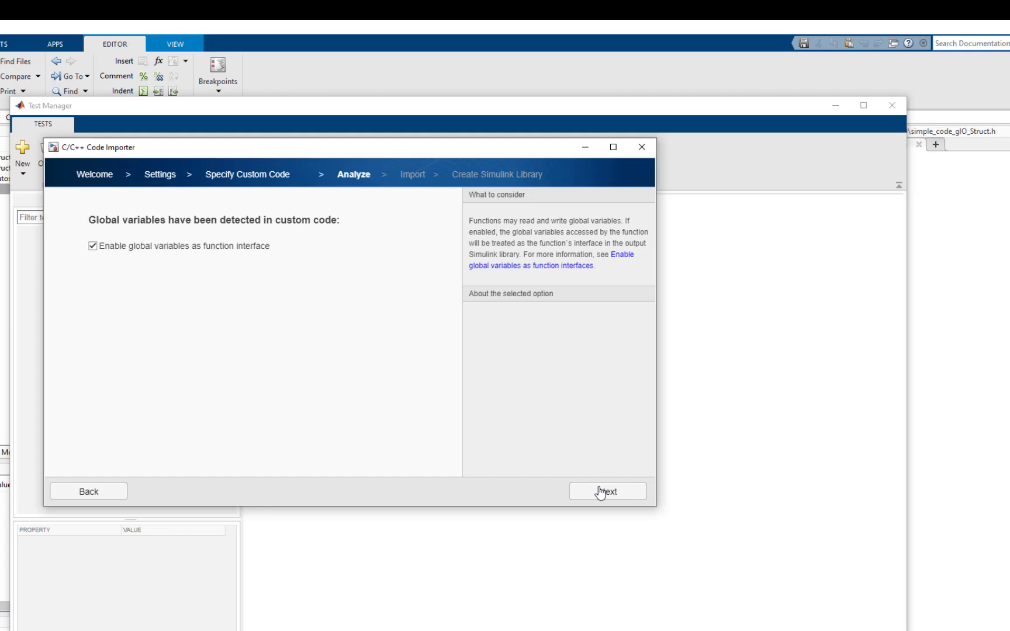
# Step: Accept the global-variable interface, absDiffernce's ports and InStruct type, then create the library
pyautogui.click(600, 492)
pyautogui.click(600, 492)
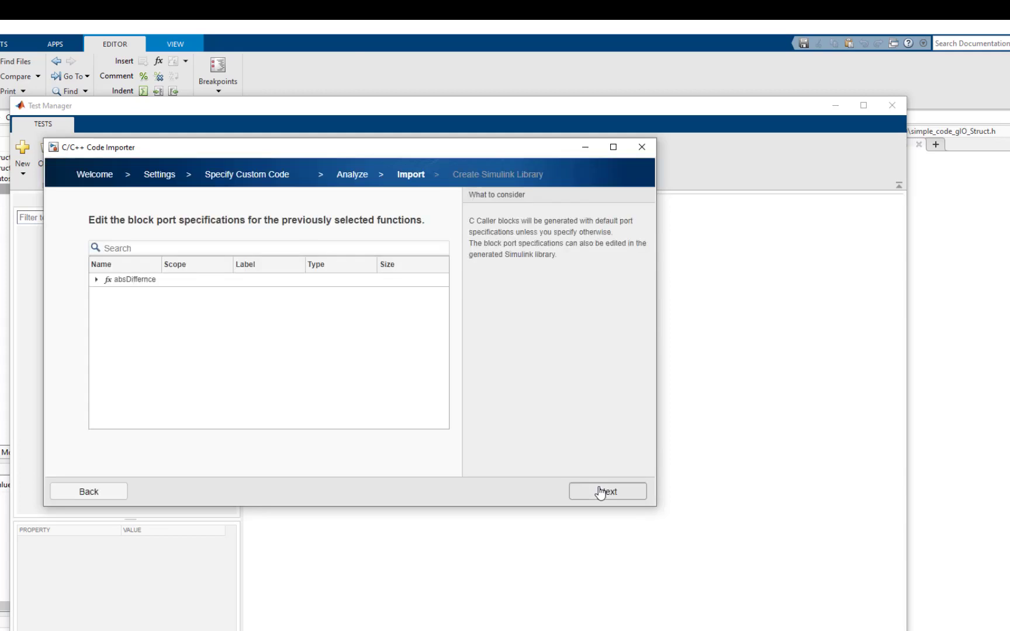
pyautogui.click(600, 493)
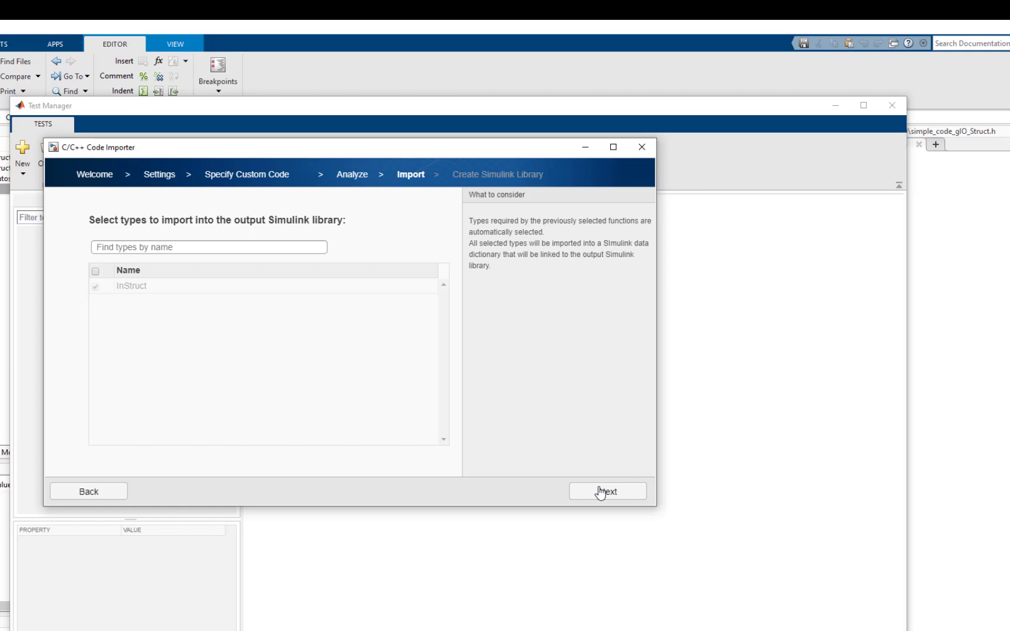
pyautogui.click(600, 493)
pyautogui.click(600, 491)
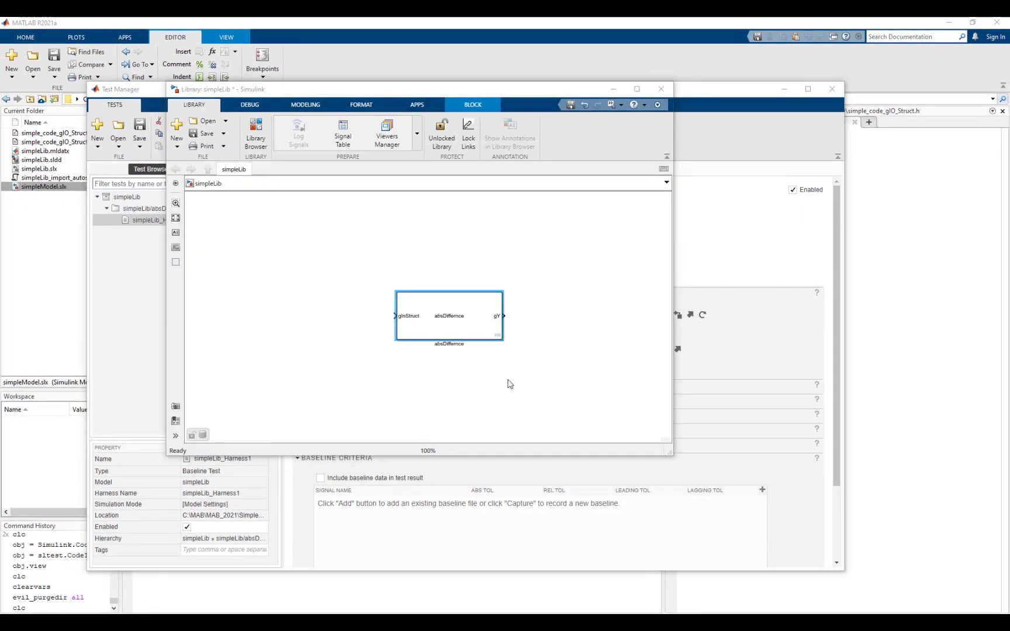
# Step: Open absDiffernce's parameters to see gInStruct as Bus: InStruct input and gY int32 output
pyautogui.doubleClick(494, 334)
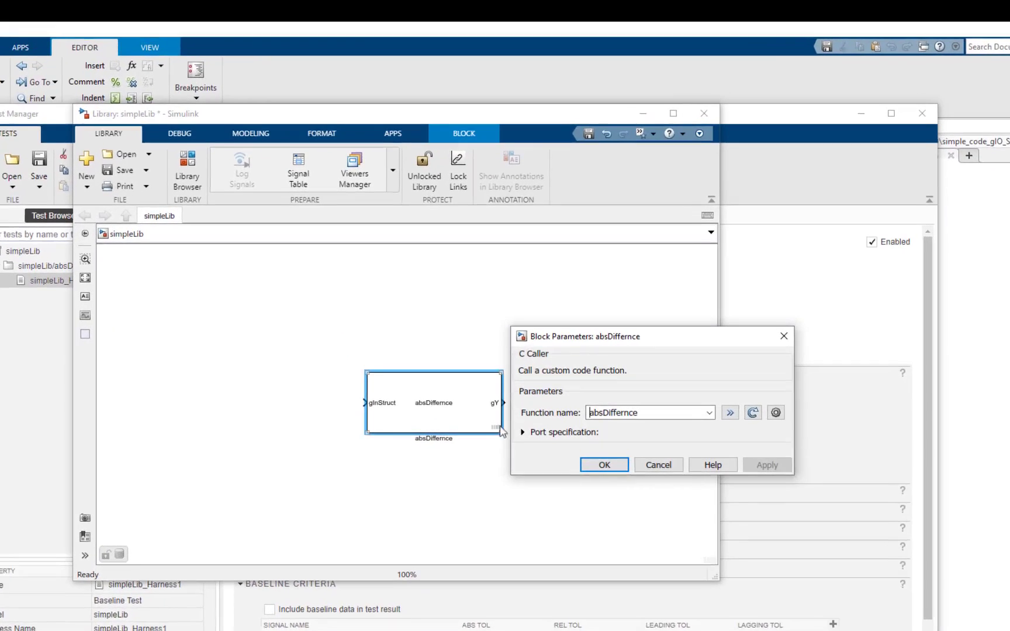
pyautogui.click(524, 432)
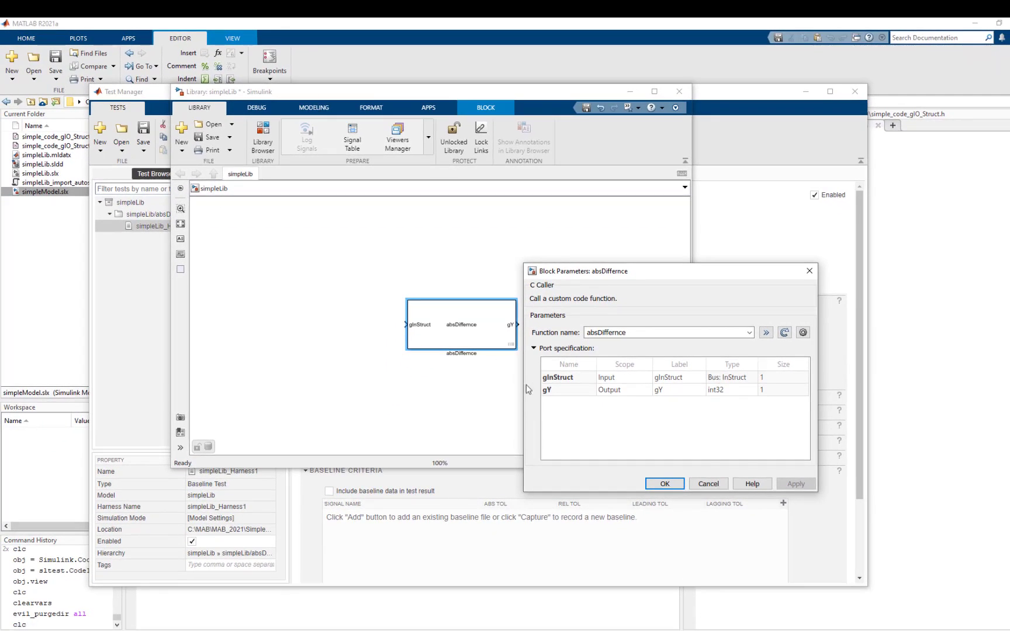
# Step: In Model Explorer, confirm InStruct appears under simpleLib.sldd Design Data, then return to MATLAB
pyautogui.click(209, 447)
pyautogui.click(223, 439)
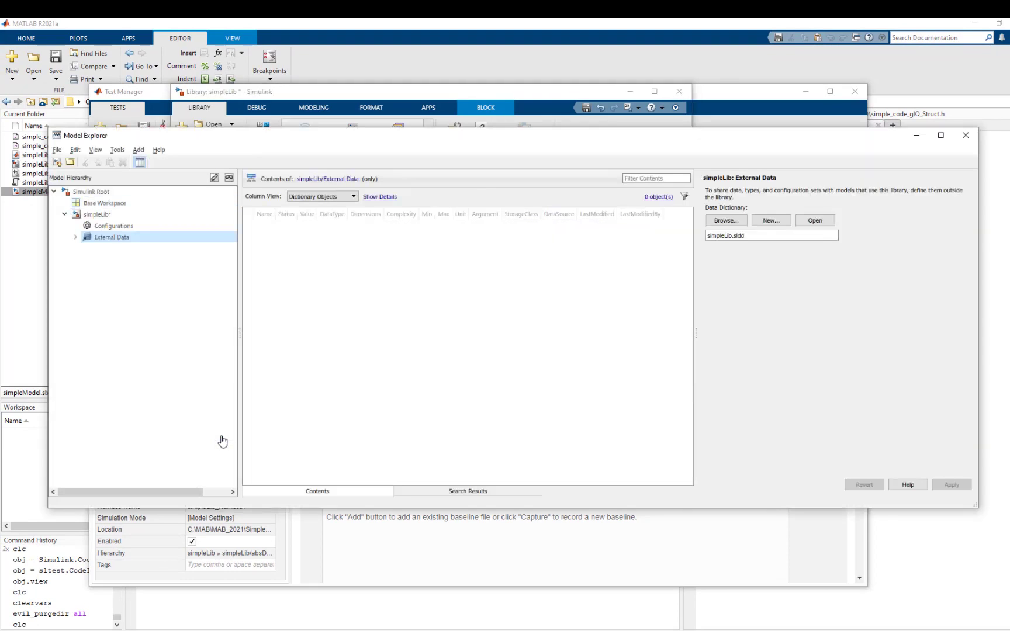
pyautogui.click(76, 237)
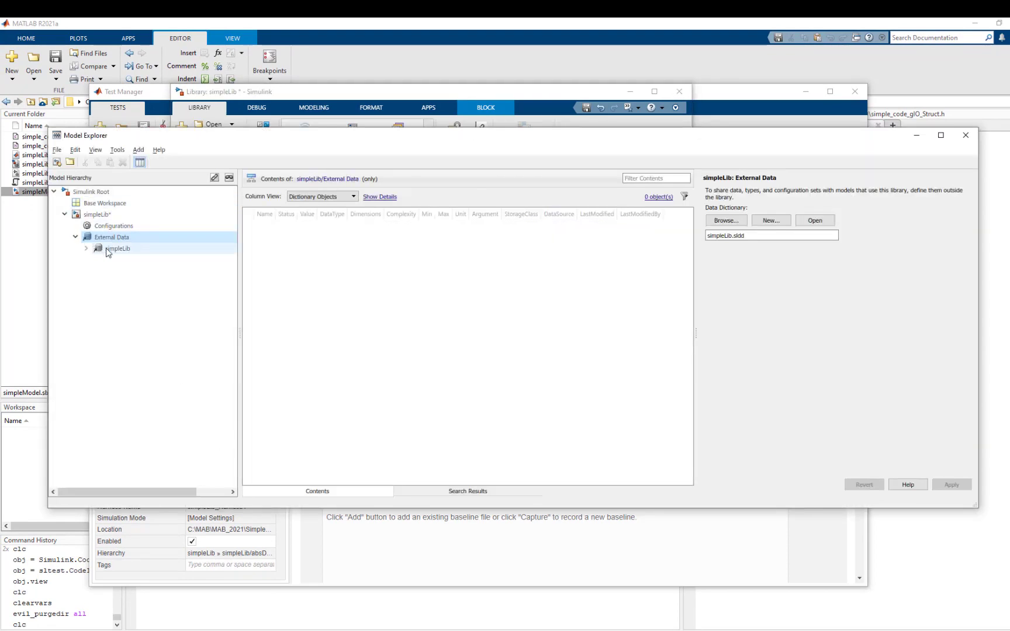
pyautogui.click(108, 248)
pyautogui.click(87, 249)
pyautogui.click(120, 261)
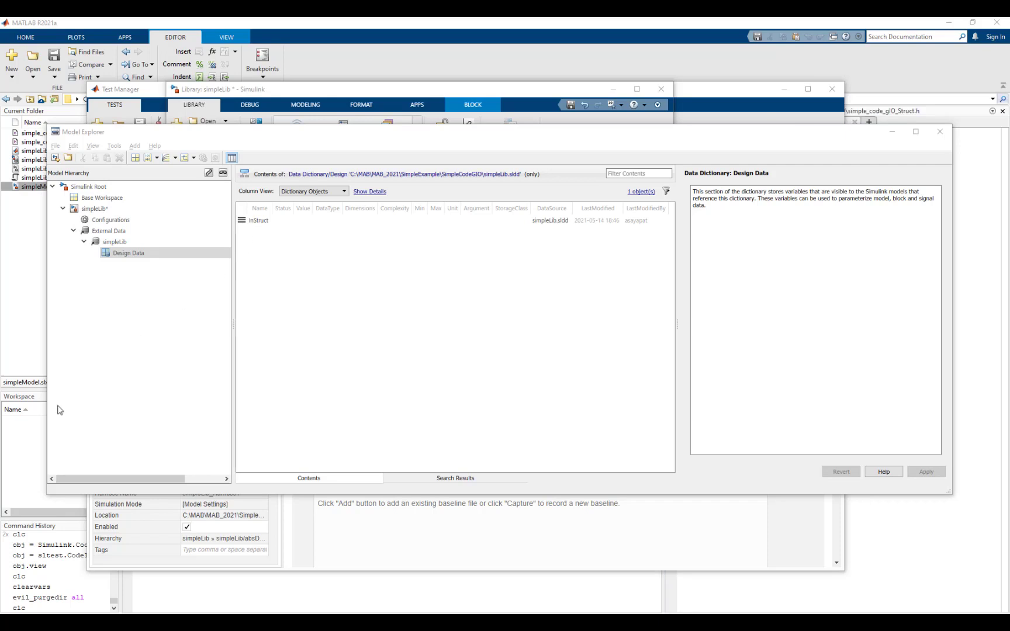
pyautogui.click(23, 440)
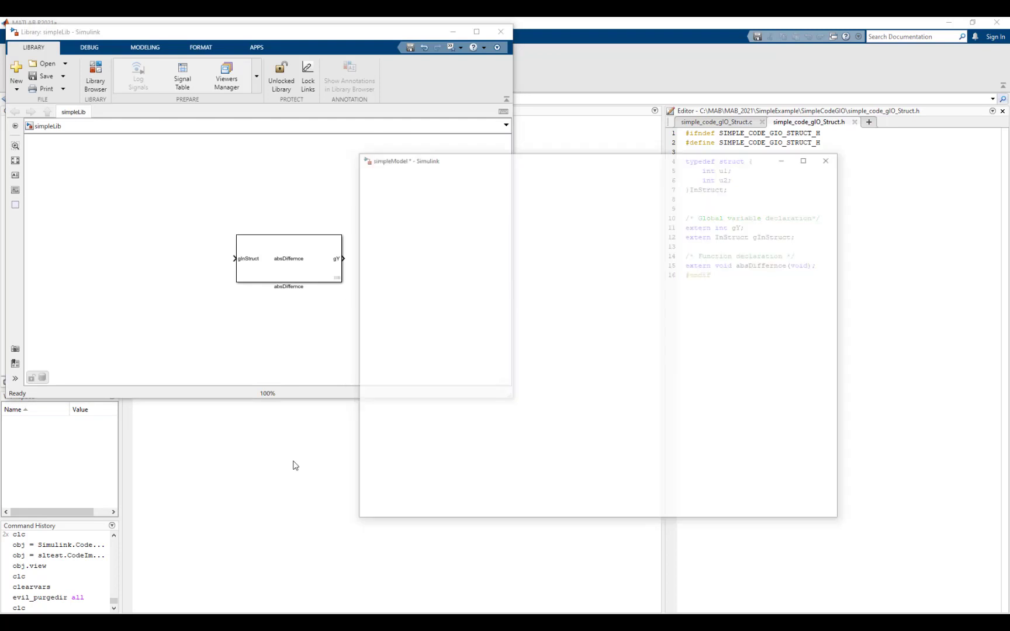
# Step: Place absDiffernce between the Mux and Display in simpleModel and simulate, giving output 4
pyautogui.click(327, 283)
pyautogui.moveTo(326, 283); pyautogui.dragTo(638, 329)
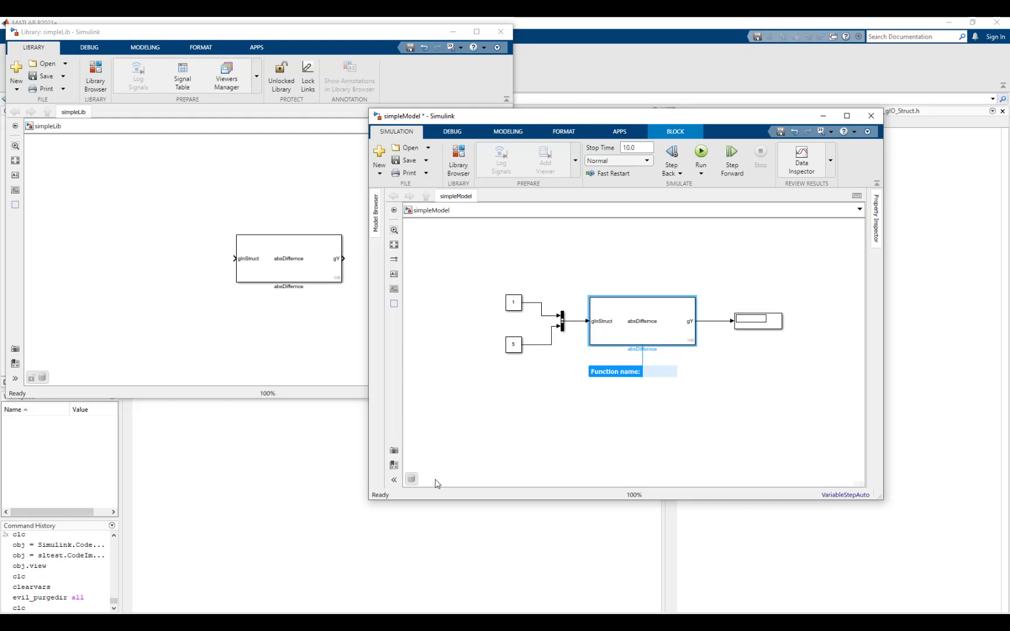
pyautogui.click(701, 153)
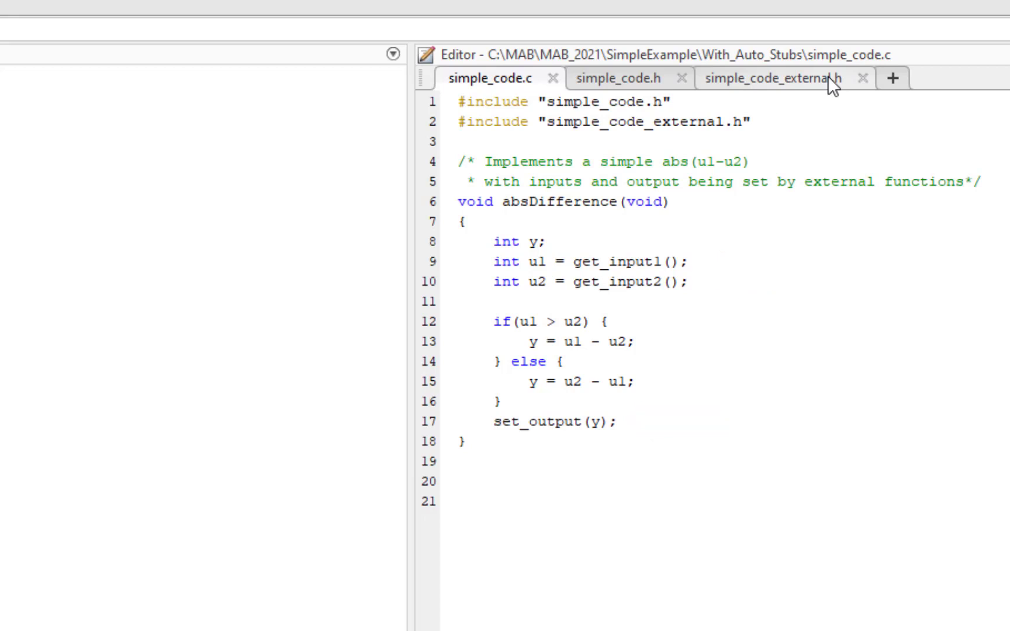
# Step: Show simple_code_external.h with its undefined extern get_input1, get_input2 and set_output declarations
pyautogui.click(832, 86)
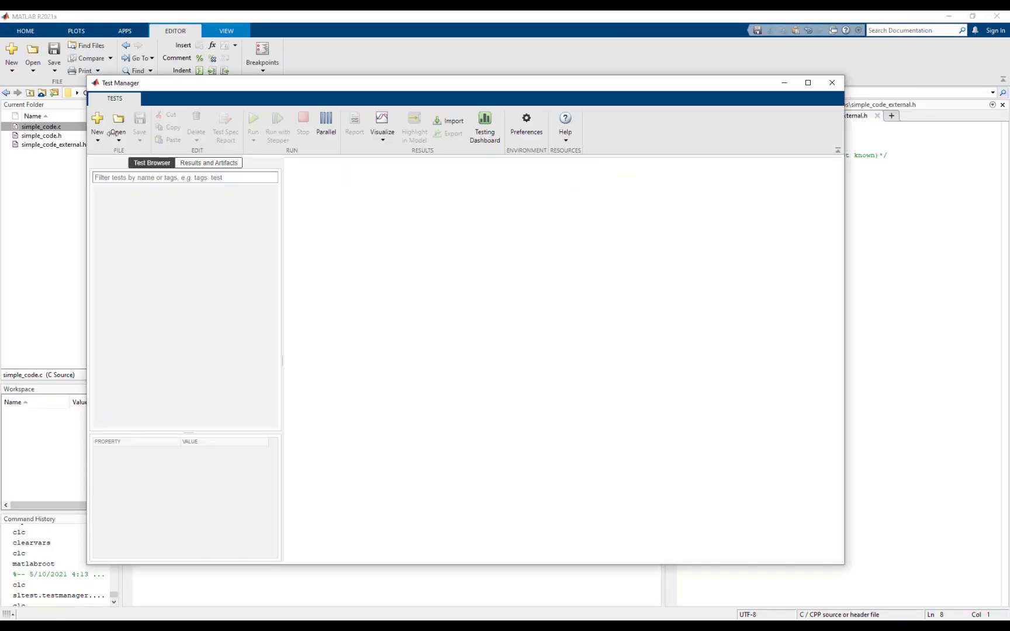
# Step: Start a new C code test import named SimpleLib with output folder '.'
pyautogui.click(113, 133)
pyautogui.click(117, 456)
pyautogui.click(522, 386)
pyautogui.write('SimpleLib')
pyautogui.click(290, 196)
pyautogui.write('.')
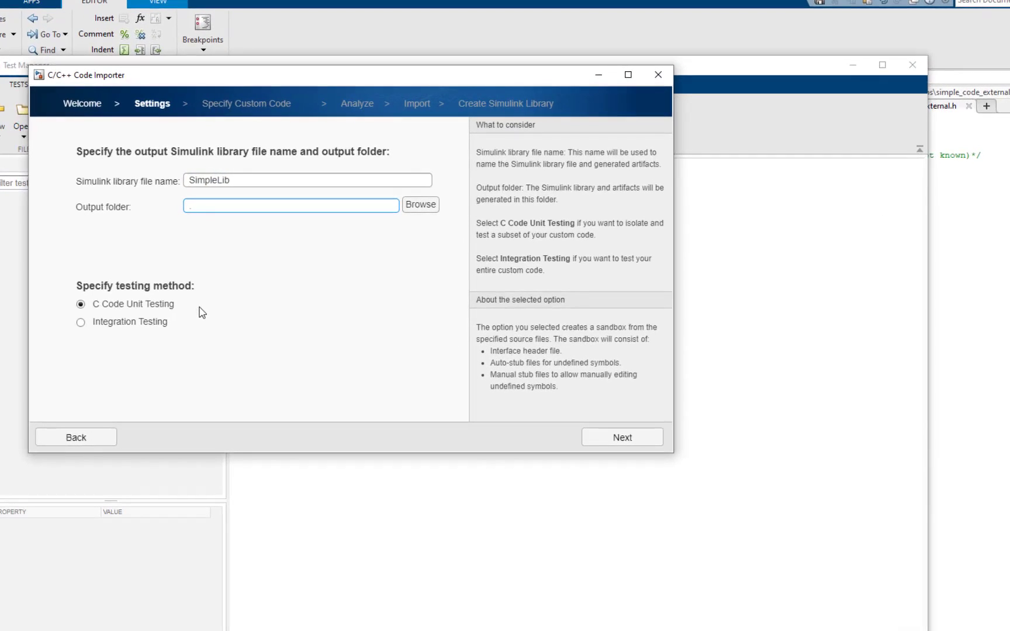
pyautogui.click(621, 439)
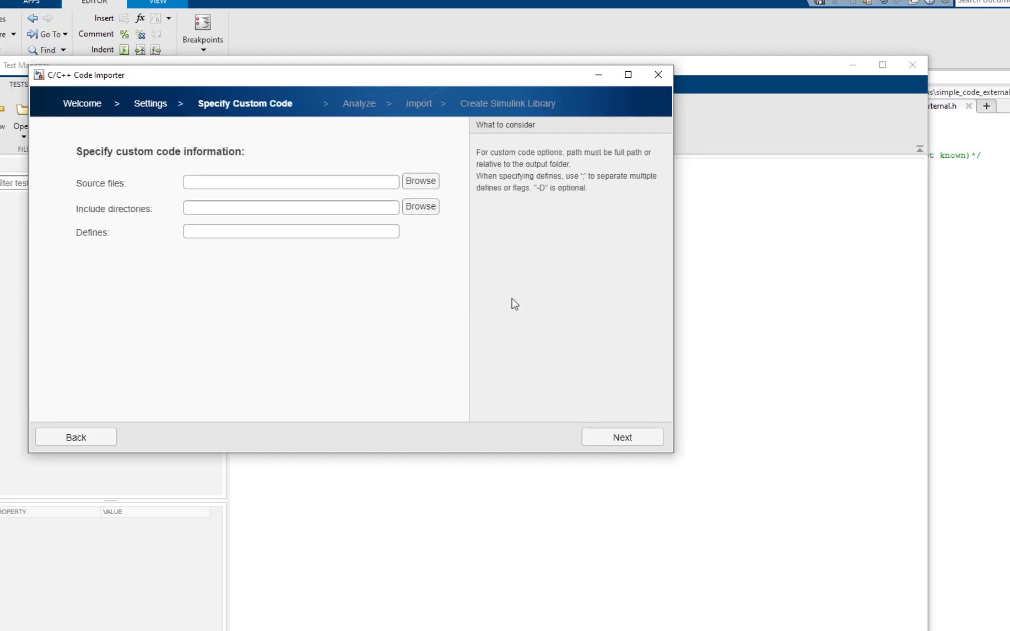
# Step: Add simple_code.c as the source file and create the unit-test sandbox
pyautogui.click(422, 183)
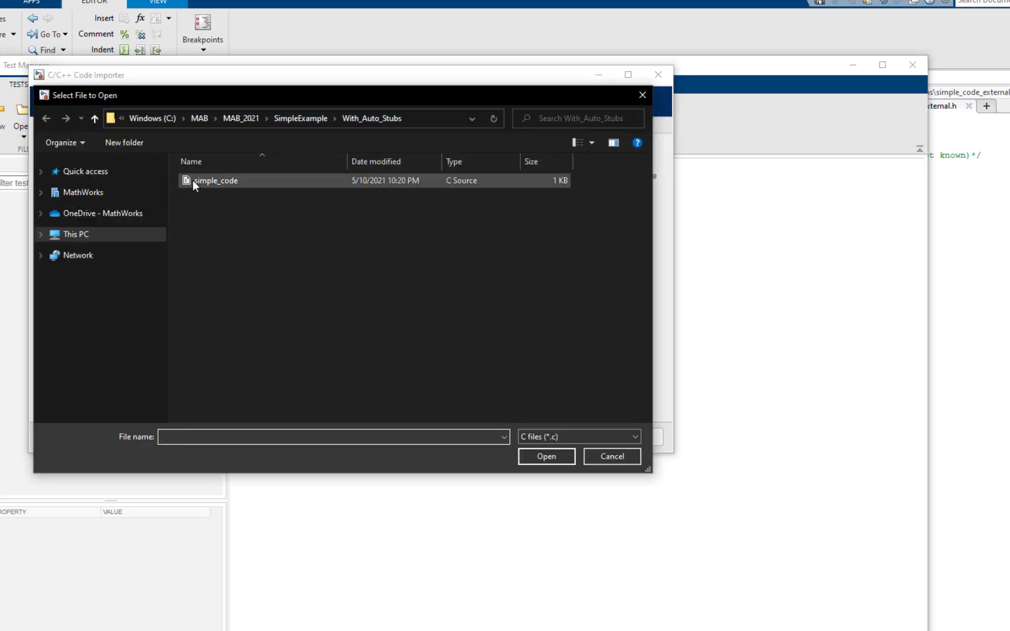
pyautogui.click(192, 180)
pyautogui.click(536, 455)
pyautogui.click(631, 442)
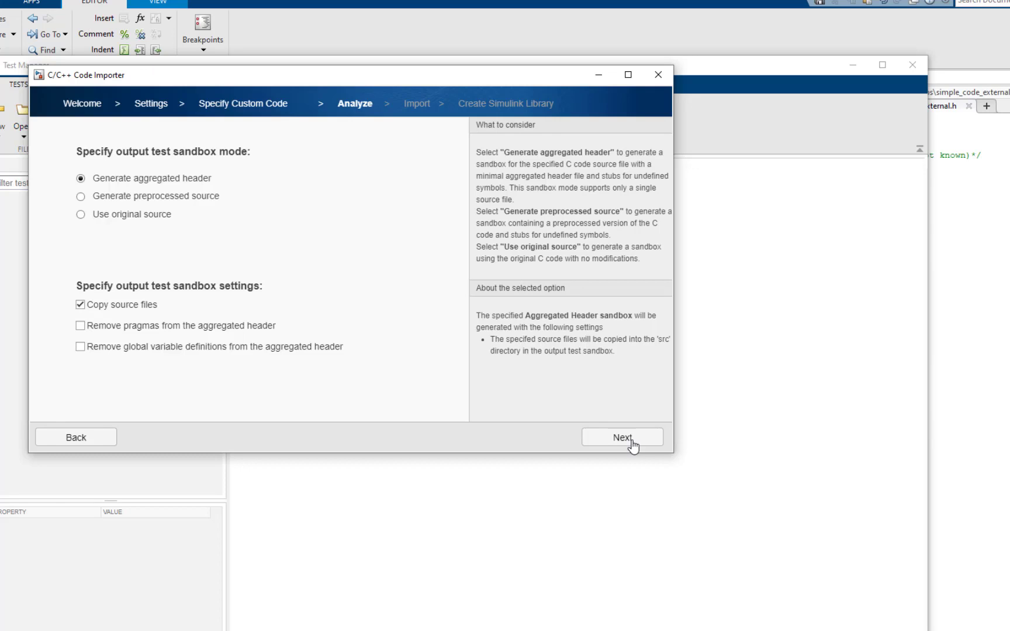
pyautogui.click(631, 444)
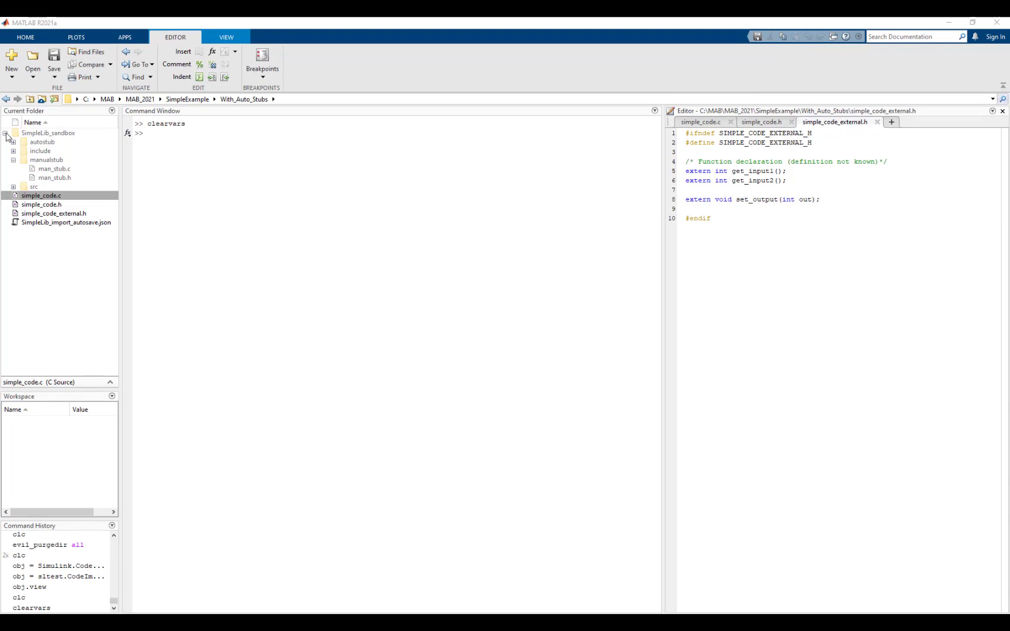
pyautogui.click(13, 151)
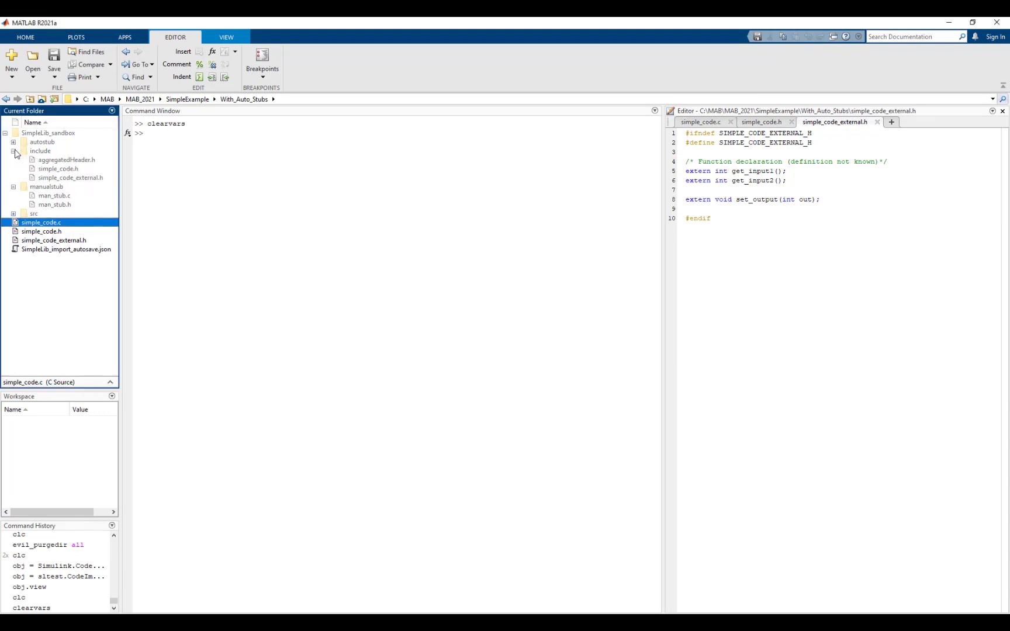
pyautogui.doubleClick(37, 161)
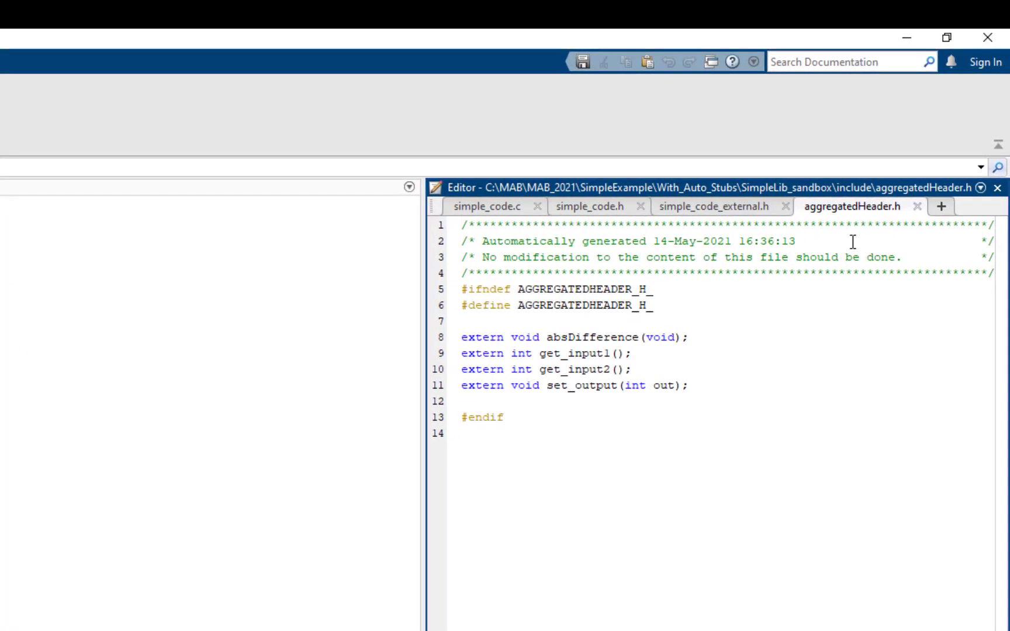
pyautogui.click(916, 206)
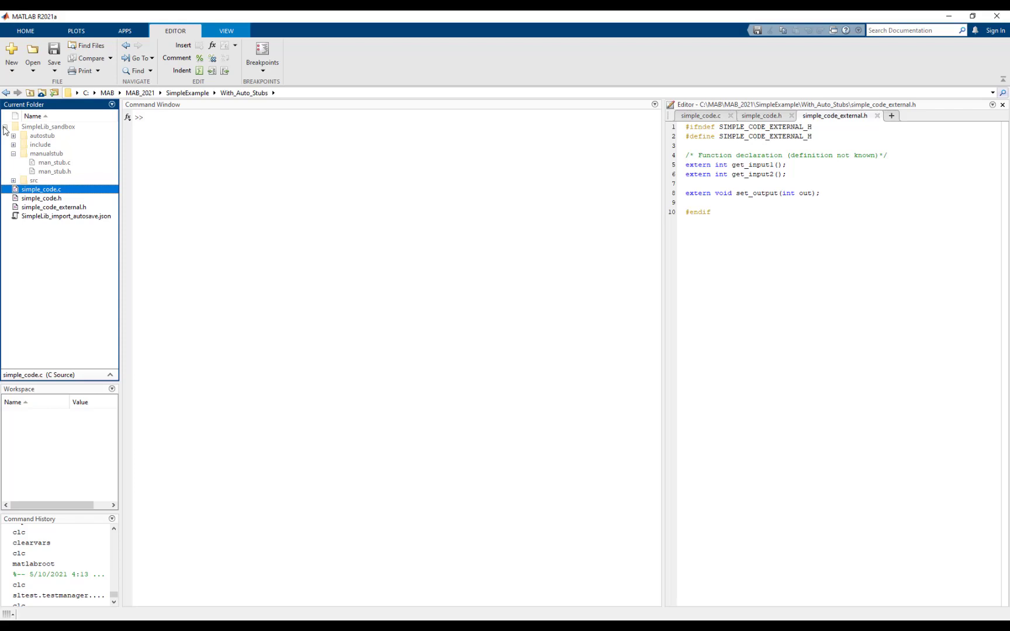
# Step: Open auto_stub.c from the Auto stub source link on the sandbox summary
pyautogui.click(5, 128)
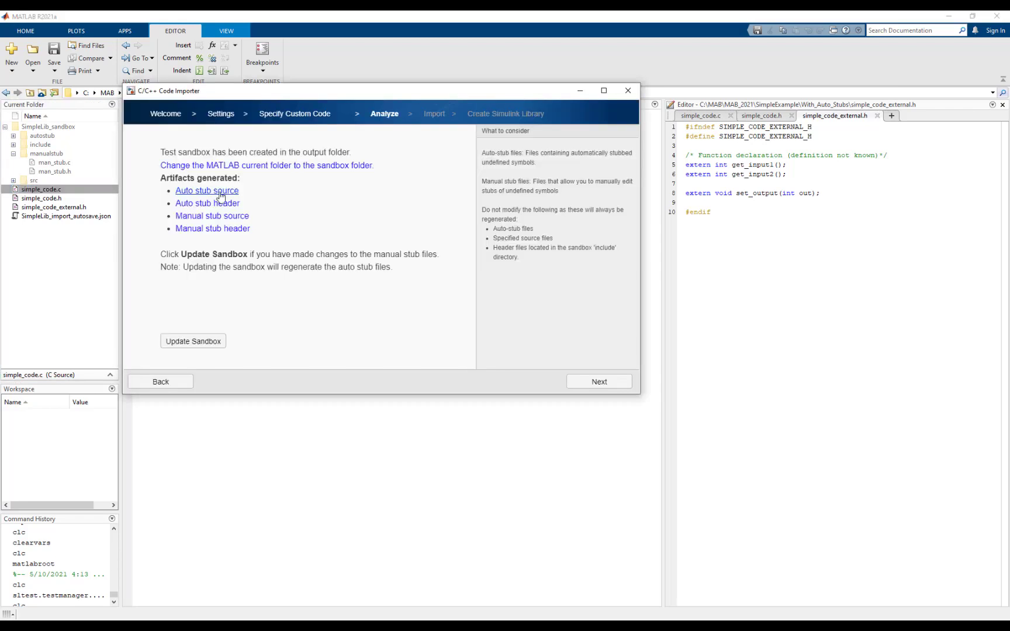
pyautogui.click(220, 192)
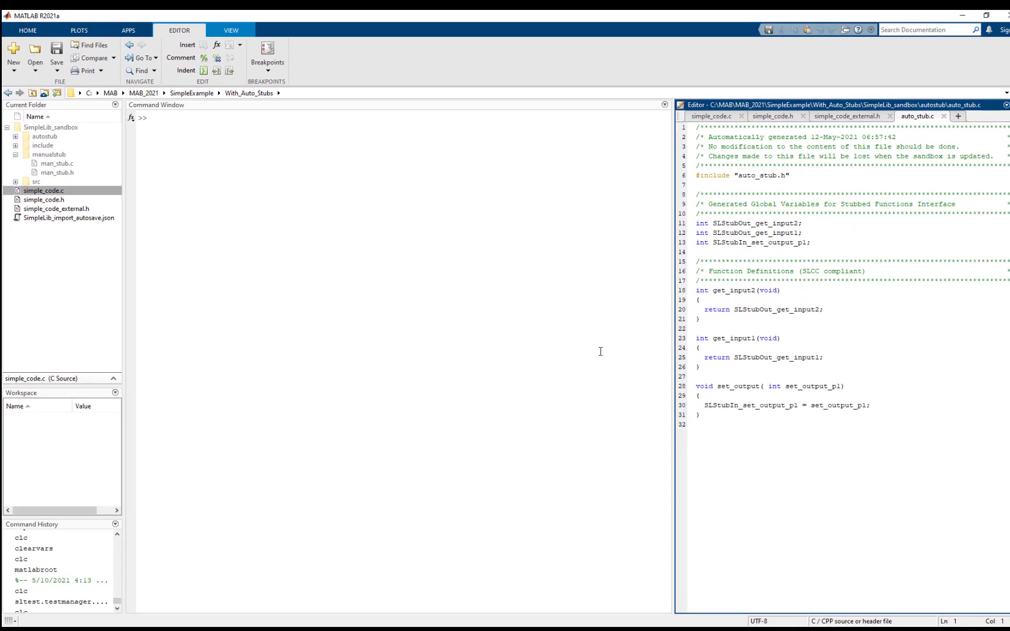
# Step: Import absDifference into SimpleLib with default port specifications and open its SimpleLib_Harness1 harness
pyautogui.click(587, 387)
pyautogui.click(587, 387)
pyautogui.click(588, 388)
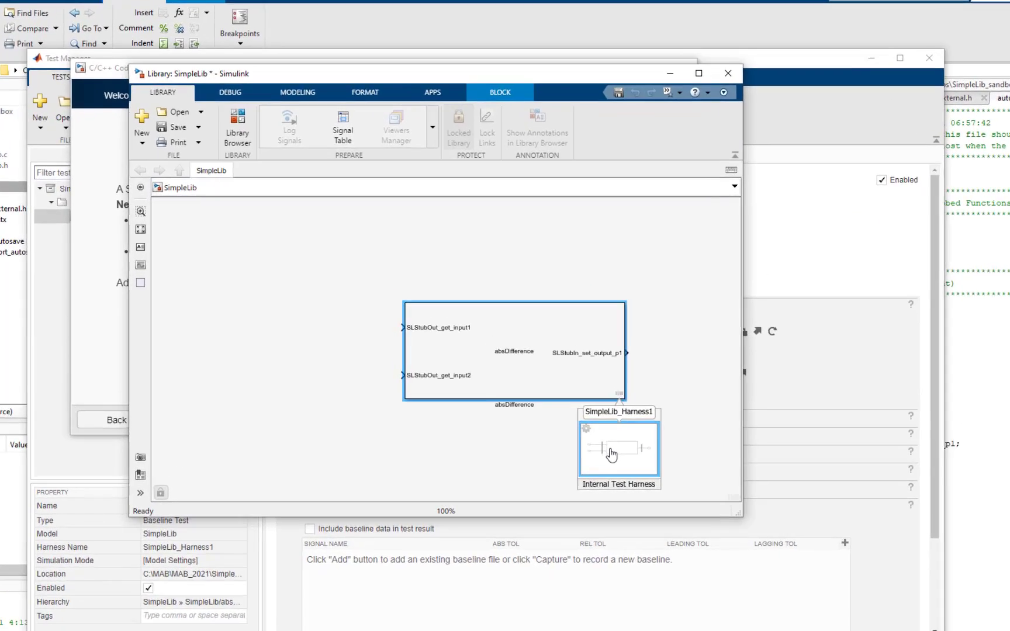
pyautogui.click(570, 410)
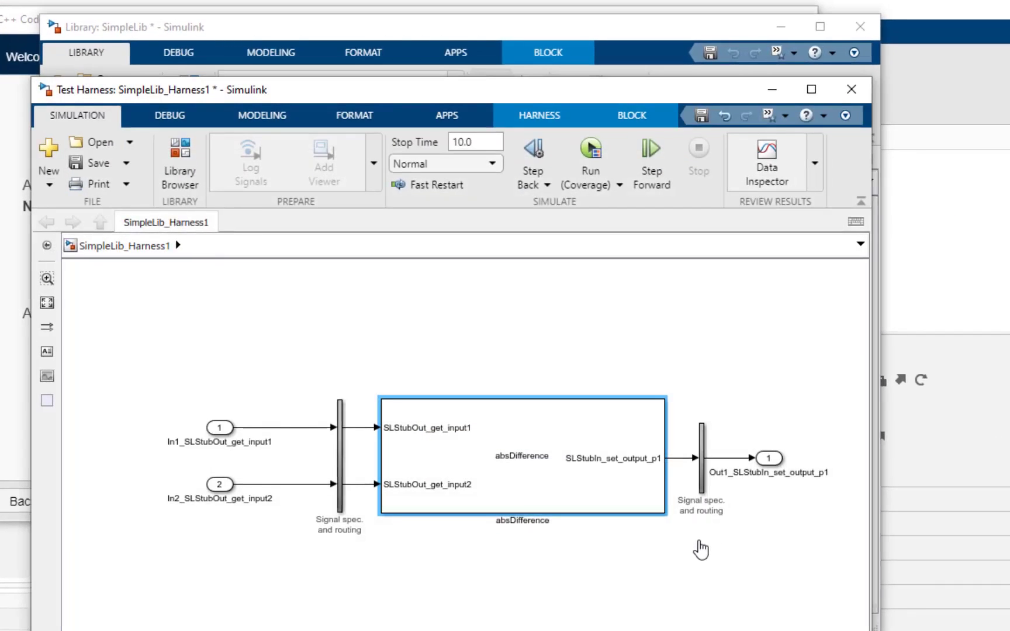